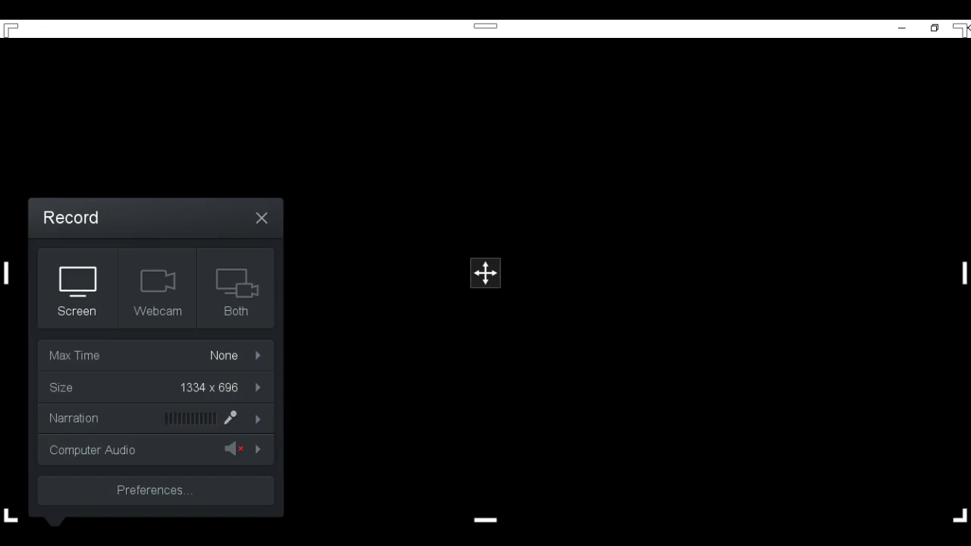
# Switch to FotoSketcher through its taskbar thumbnail and bring up the Open dialog.
pyautogui.click(190, 535)
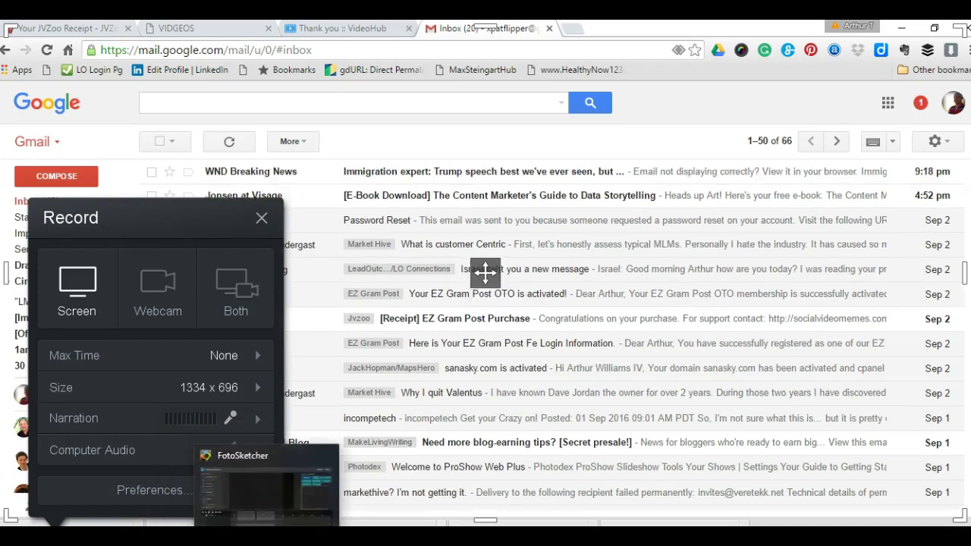
pyautogui.click(296, 515)
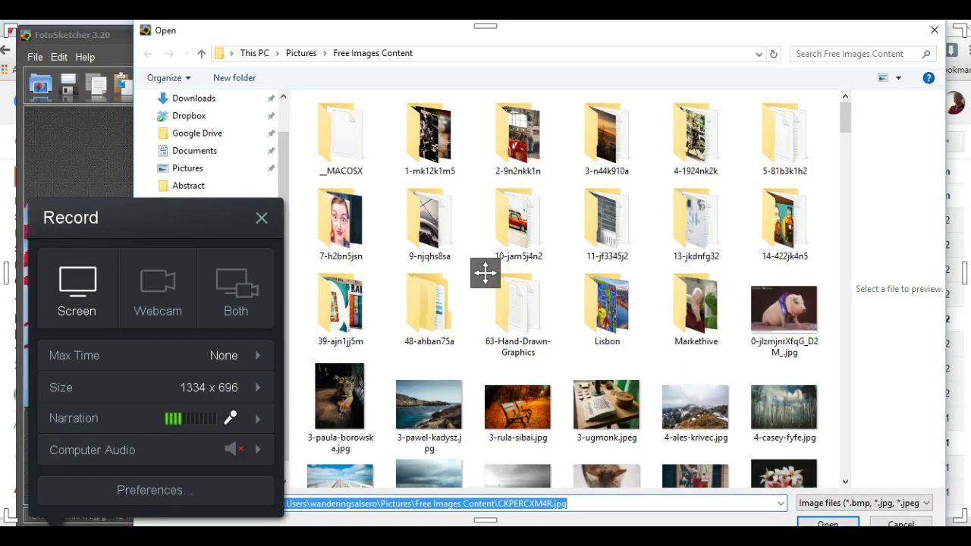
pyautogui.click(337, 414)
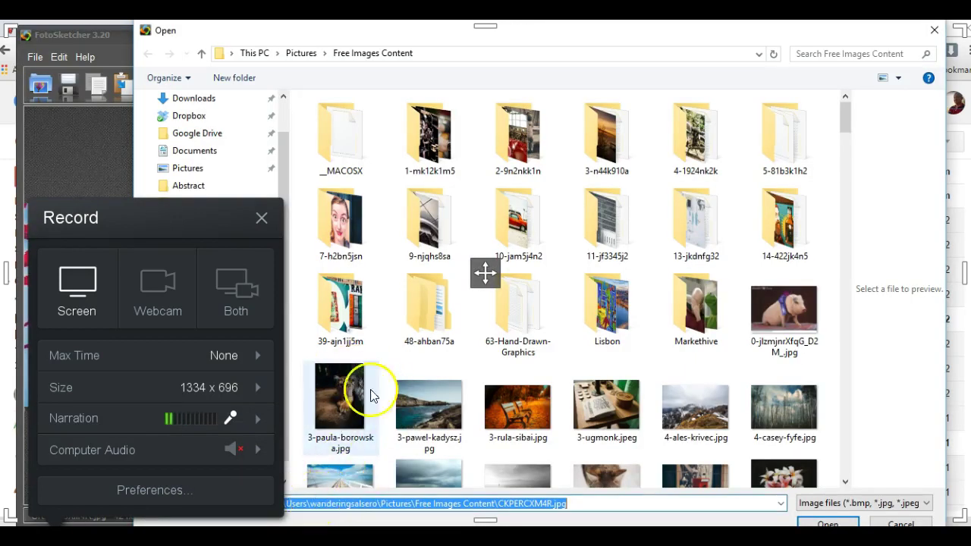
pyautogui.click(350, 145)
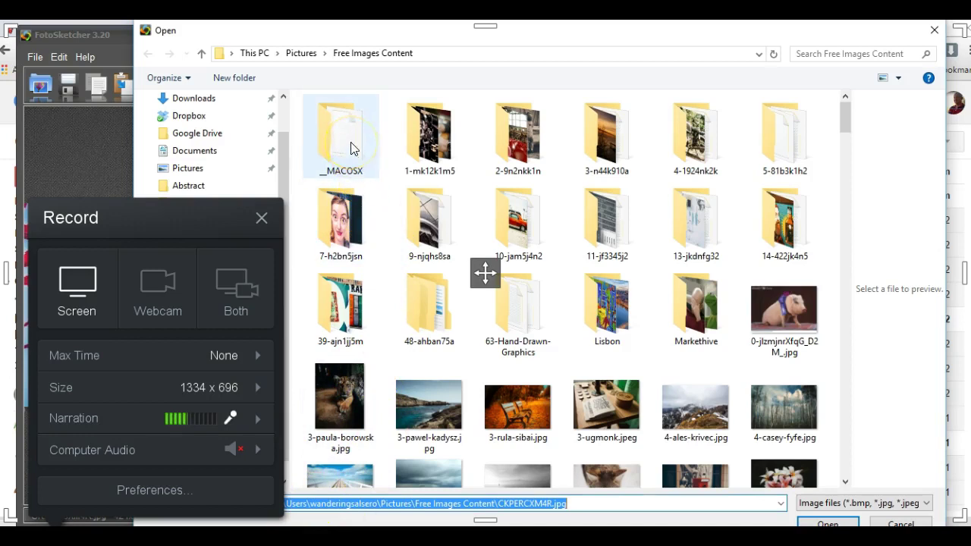
# Close the Screencast-O-Matic Record panel and reposition the Open dialog over the screen.
pyautogui.moveTo(563, 39)
pyautogui.mouseDown()
pyautogui.moveTo(572, 241)
pyautogui.moveTo(612, 393)
pyautogui.mouseUp()
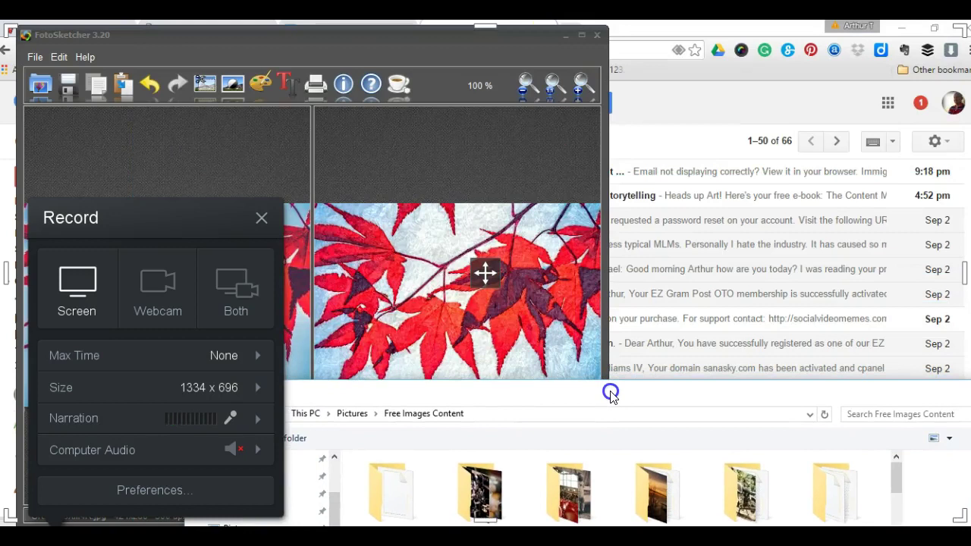
pyautogui.moveTo(611, 394)
pyautogui.mouseDown()
pyautogui.moveTo(612, 350)
pyautogui.moveTo(273, 203)
pyautogui.mouseUp()
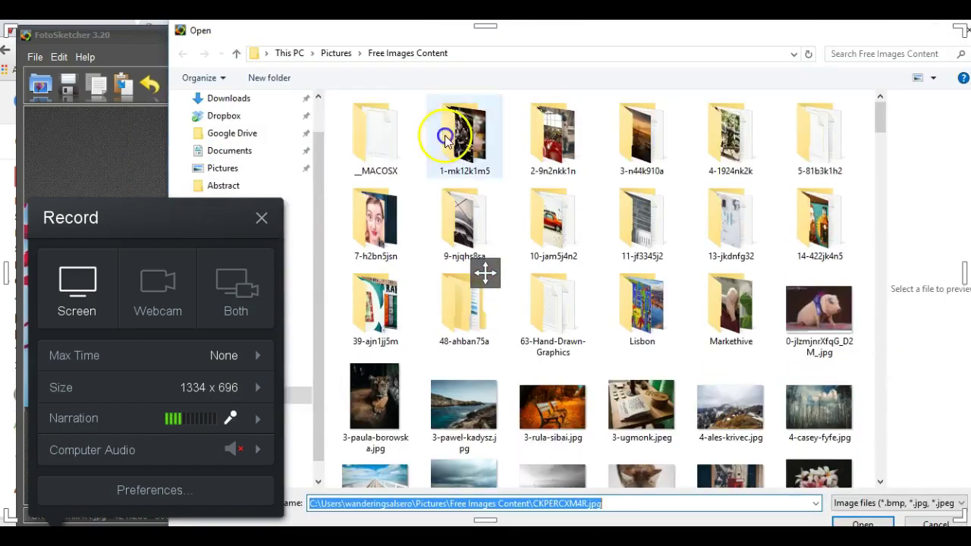
pyautogui.click(262, 218)
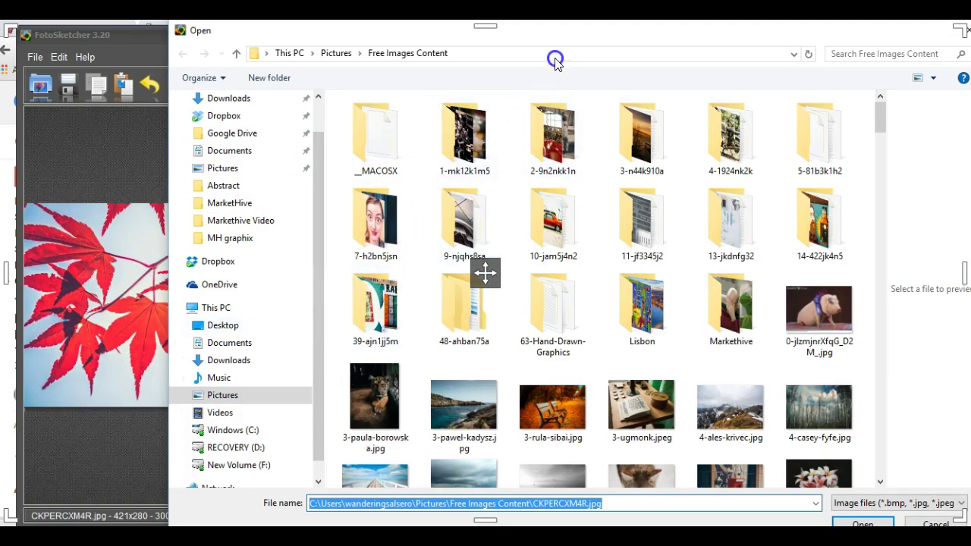
pyautogui.moveTo(564, 39); pyautogui.dragTo(537, 471)
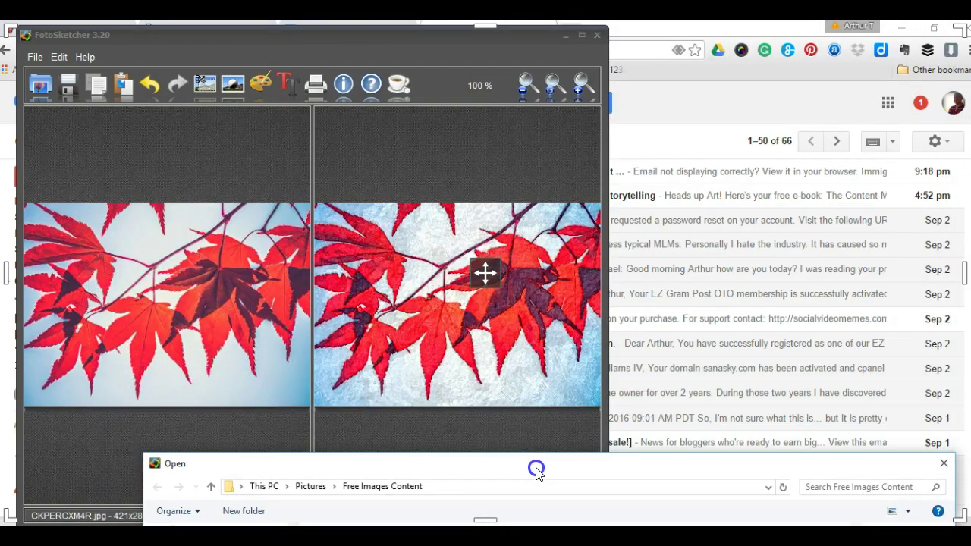
pyautogui.moveTo(537, 471); pyautogui.dragTo(529, 424)
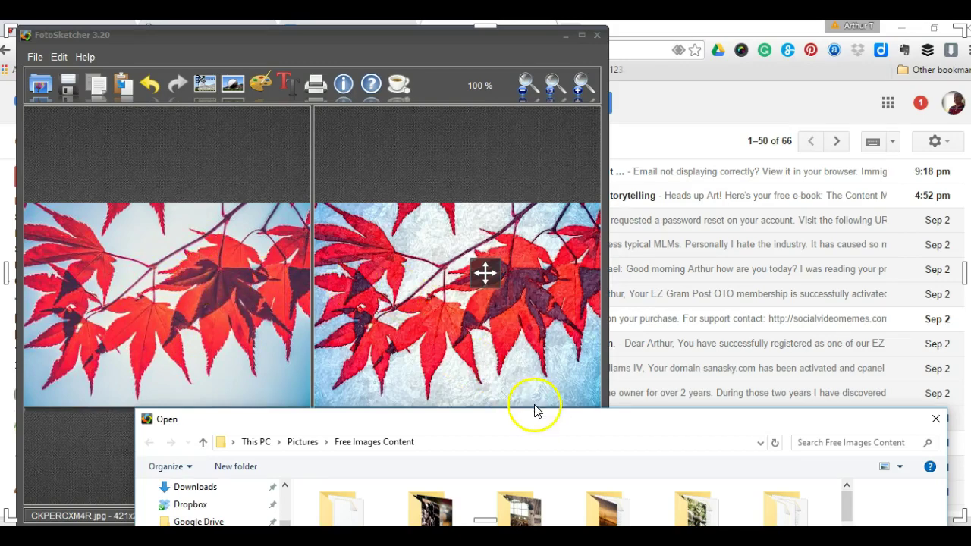
pyautogui.moveTo(531, 421); pyautogui.dragTo(505, 64)
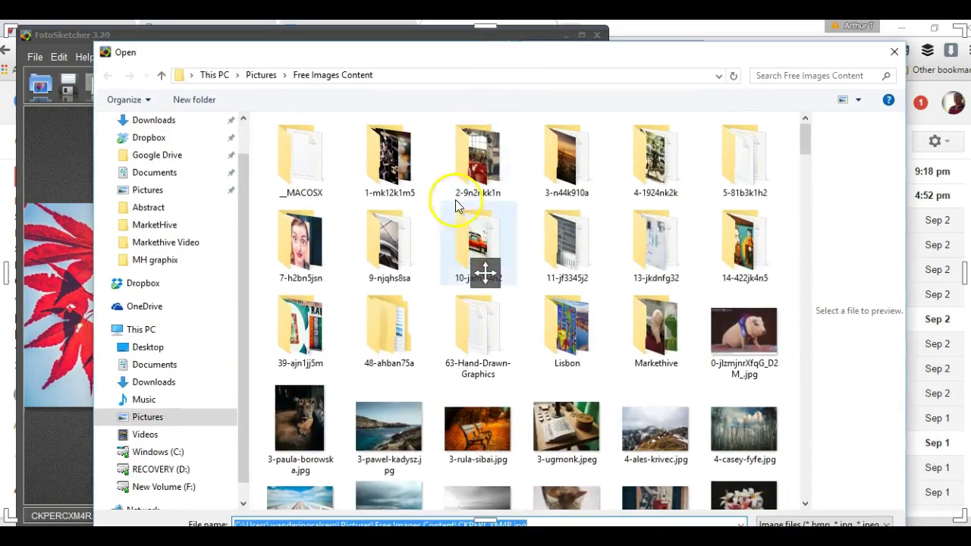
# Open the 7-h2bn5jsn folder and load gottatellya.jpg.
pyautogui.doubleClick(300, 236)
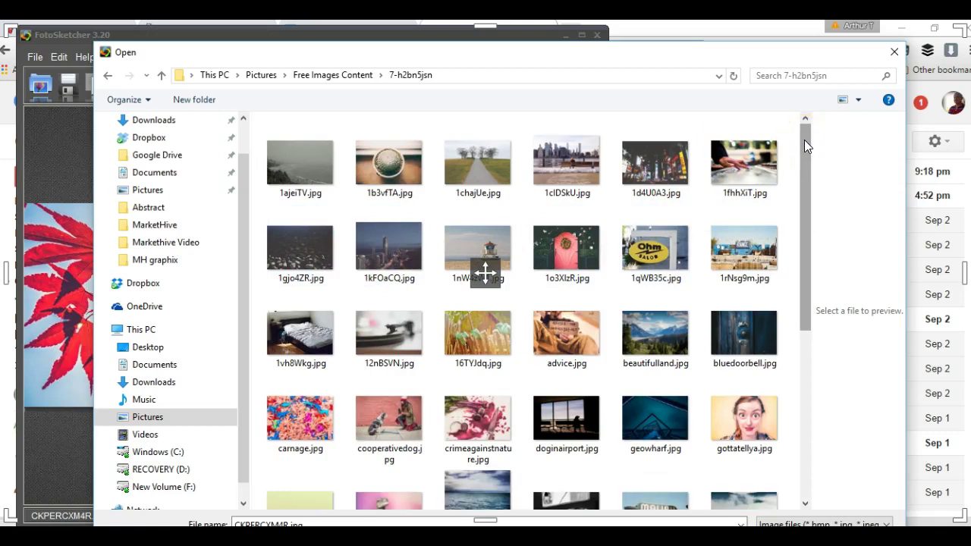
pyautogui.moveTo(804, 140); pyautogui.dragTo(807, 230)
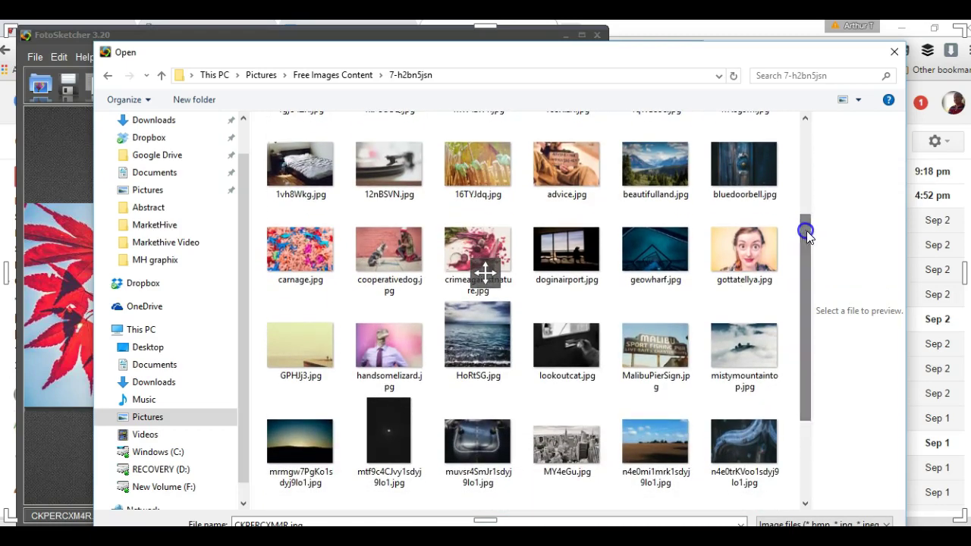
pyautogui.doubleClick(743, 249)
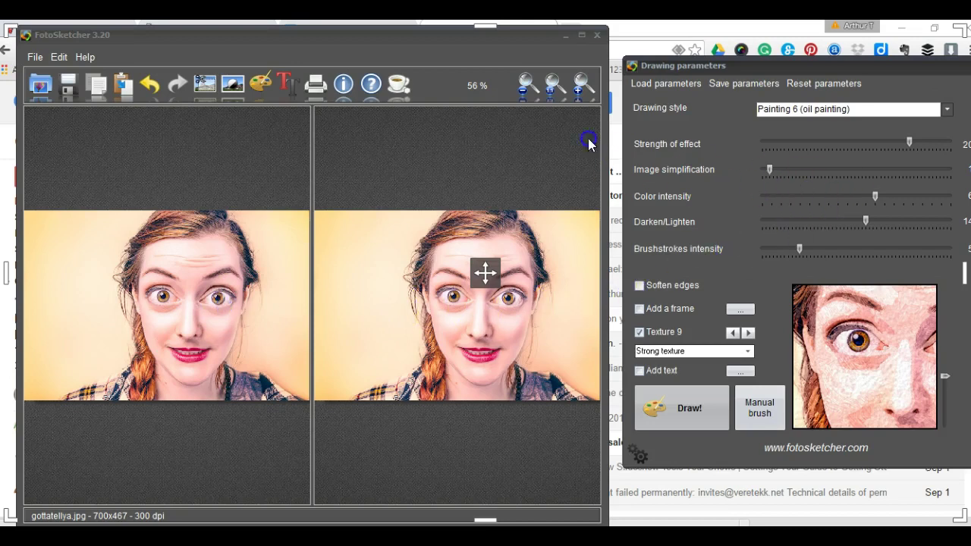
# Bring the Drawing parameters window forward and shift it up and to the left.
pyautogui.click(609, 523)
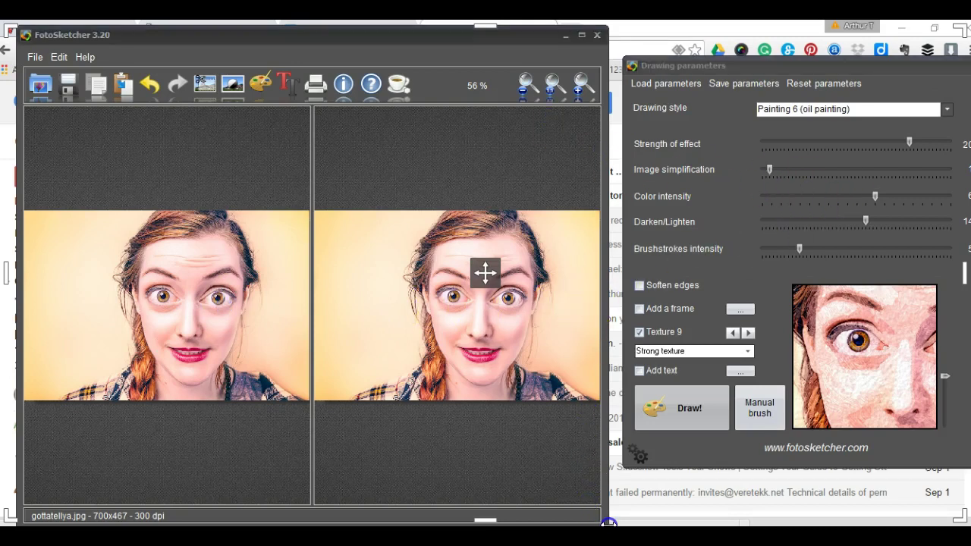
pyautogui.moveTo(609, 523); pyautogui.dragTo(578, 522)
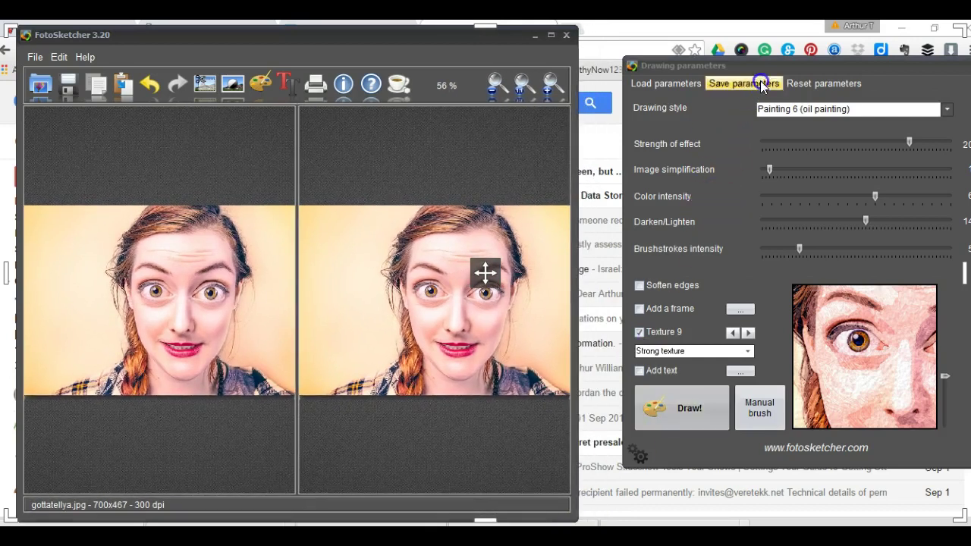
pyautogui.moveTo(766, 68); pyautogui.dragTo(732, 58)
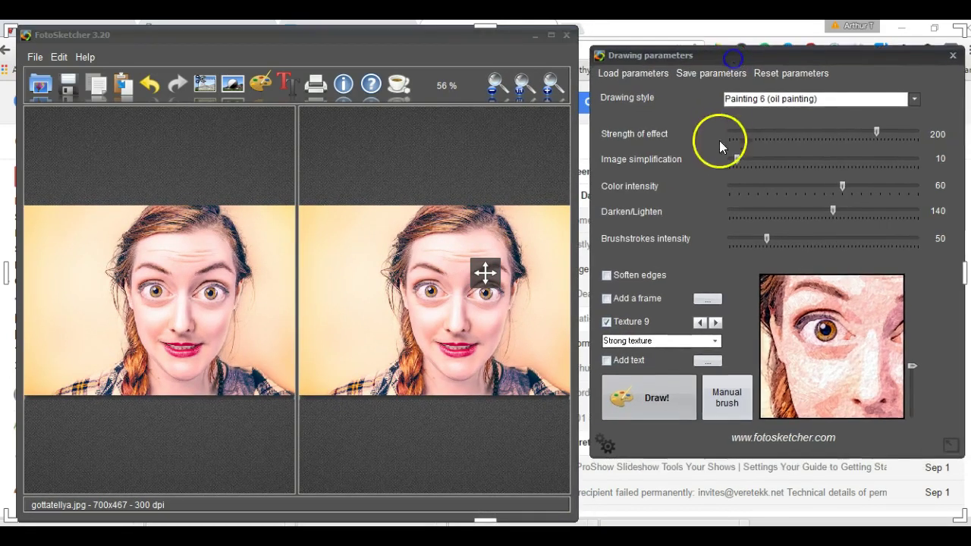
# Render the portrait with the Cartoon 2 drawing style.
pyautogui.click(915, 100)
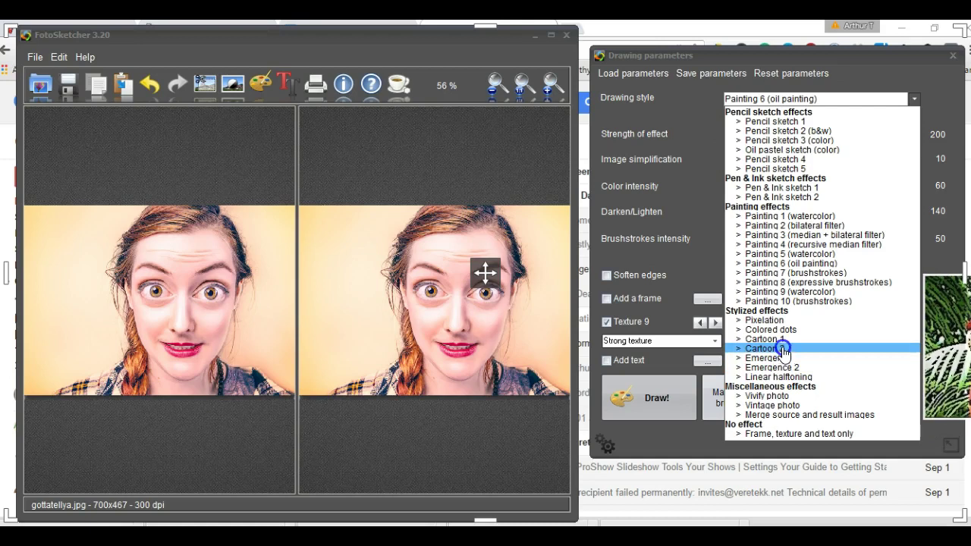
pyautogui.click(782, 349)
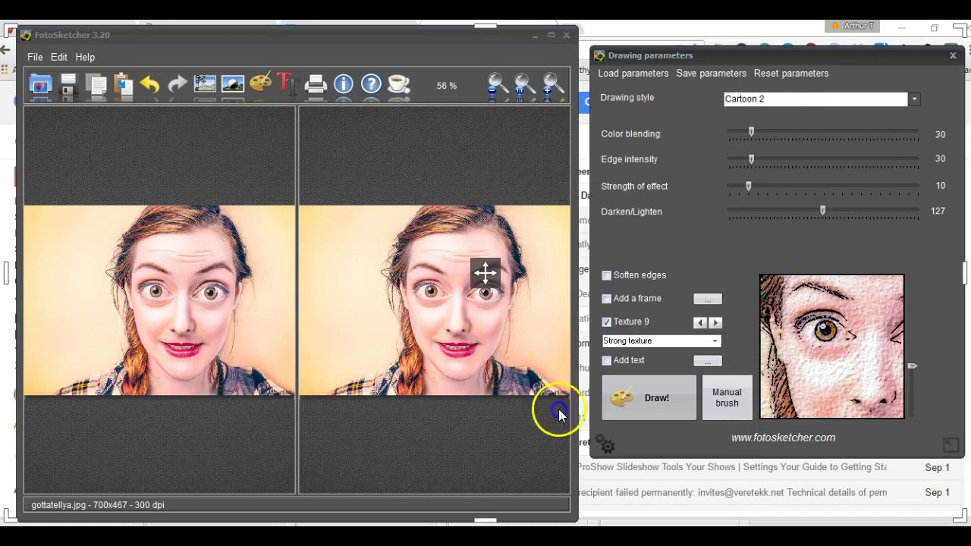
pyautogui.click(671, 394)
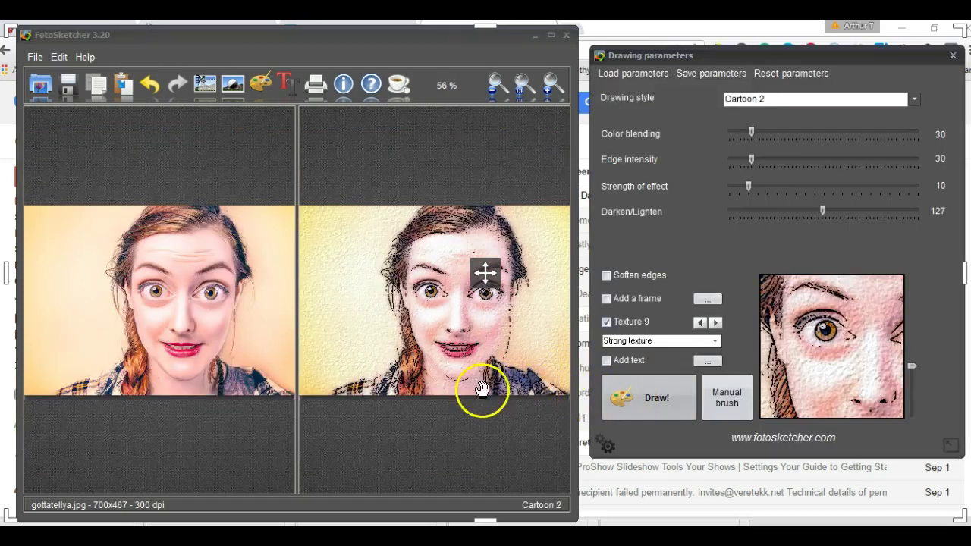
pyautogui.click(458, 310)
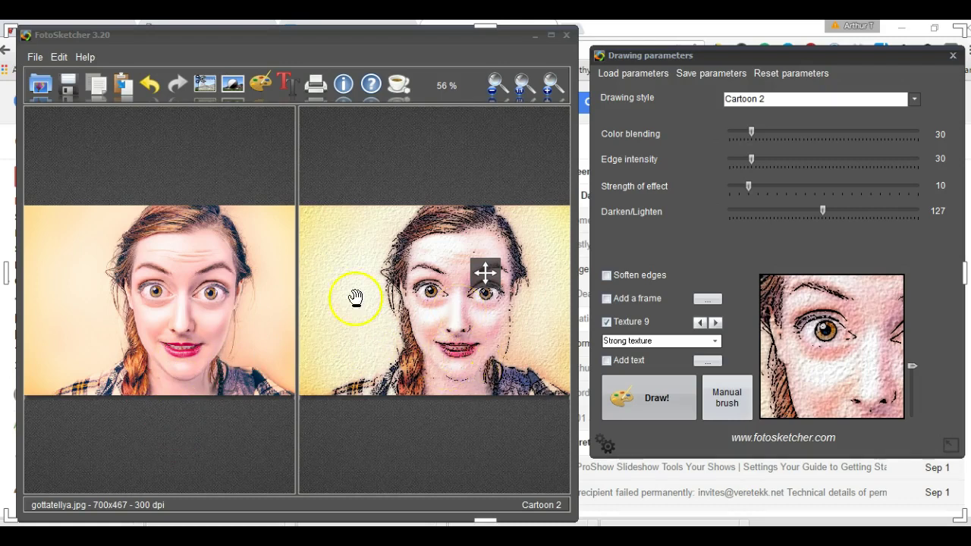
pyautogui.click(70, 84)
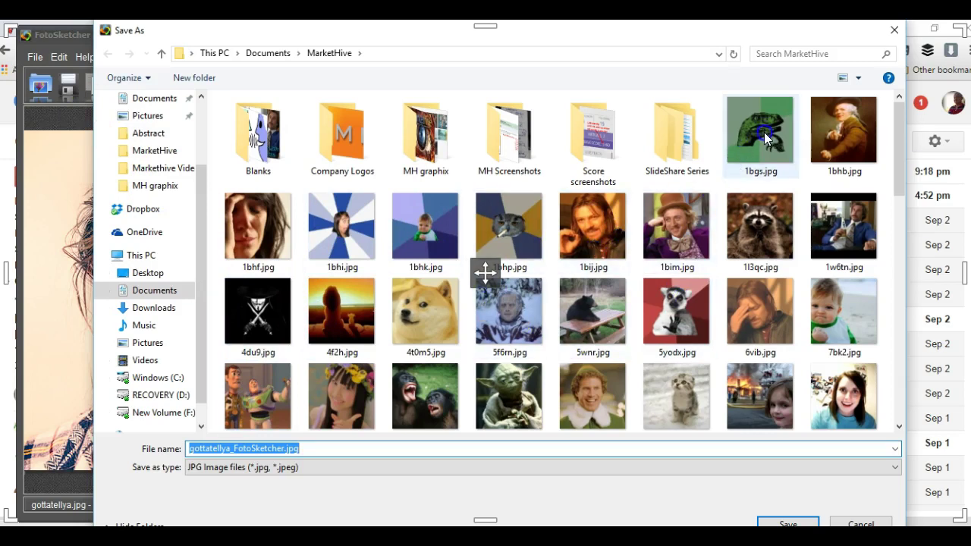
# Save the cartoon portrait as girl1.jpg in the MarketHive folder.
pyautogui.click(284, 450)
pyautogui.moveTo(284, 450); pyautogui.dragTo(295, 448)
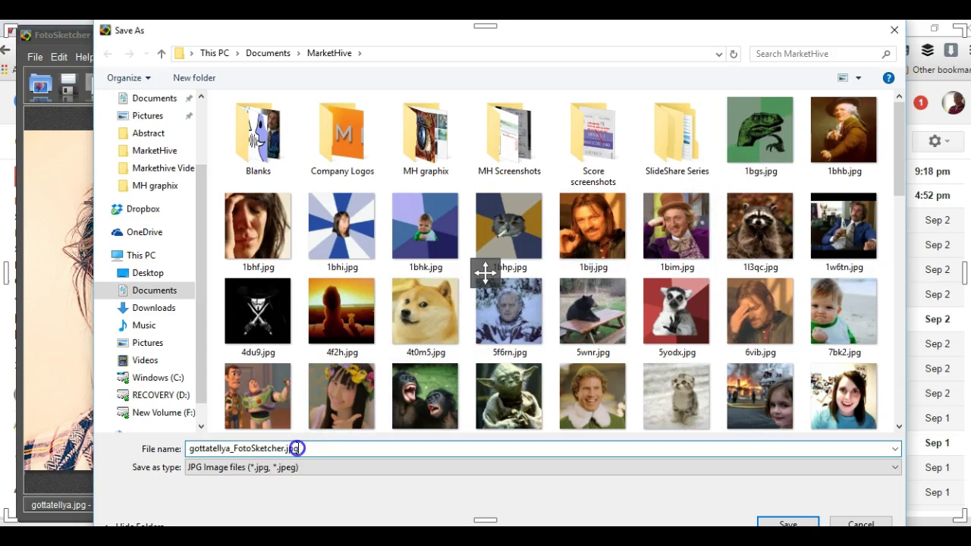
pyautogui.press('BackSpace')
pyautogui.press('BackSpace')
pyautogui.press('BackSpace')
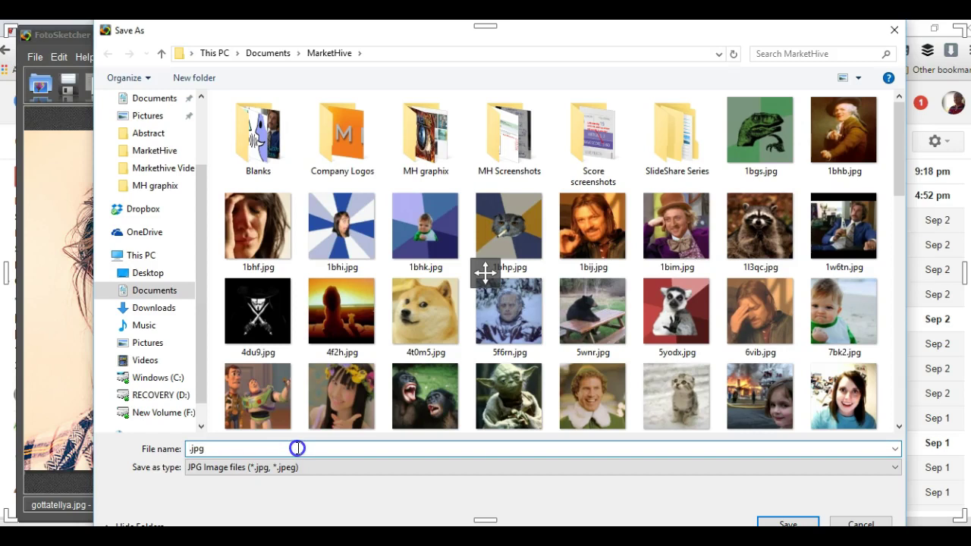
pyautogui.write('girl')
pyautogui.write('1')
pyautogui.click(787, 523)
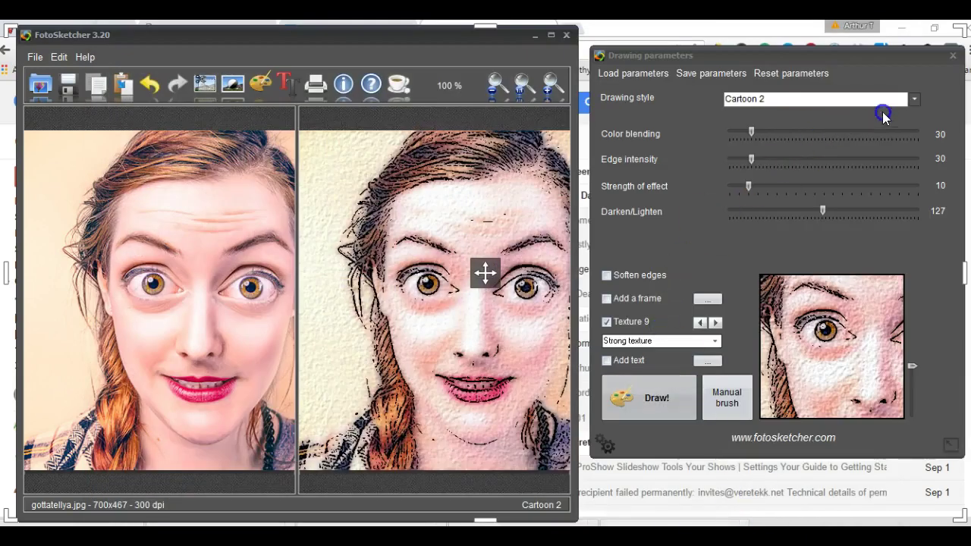
# Redraw the portrait again with the Cartoon 2 style.
pyautogui.click(910, 100)
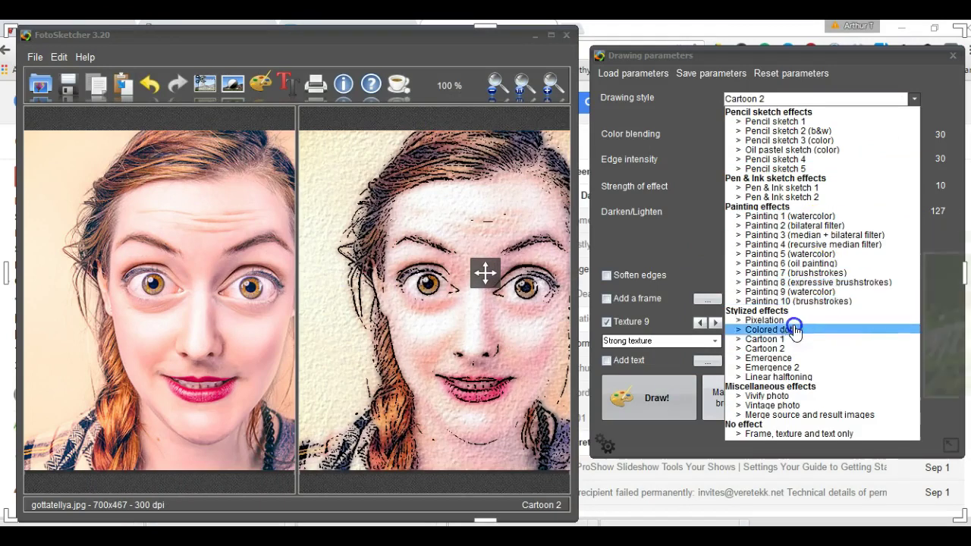
pyautogui.click(785, 348)
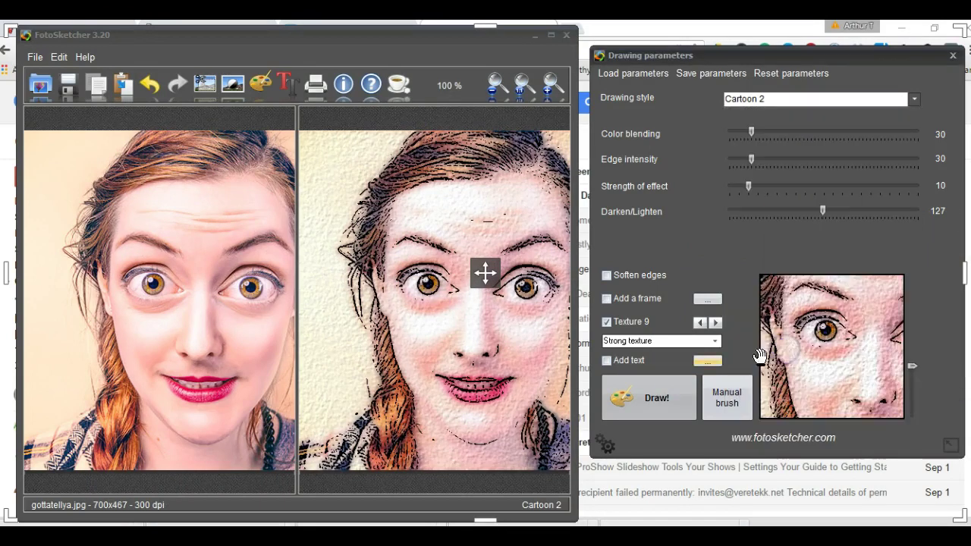
pyautogui.click(649, 397)
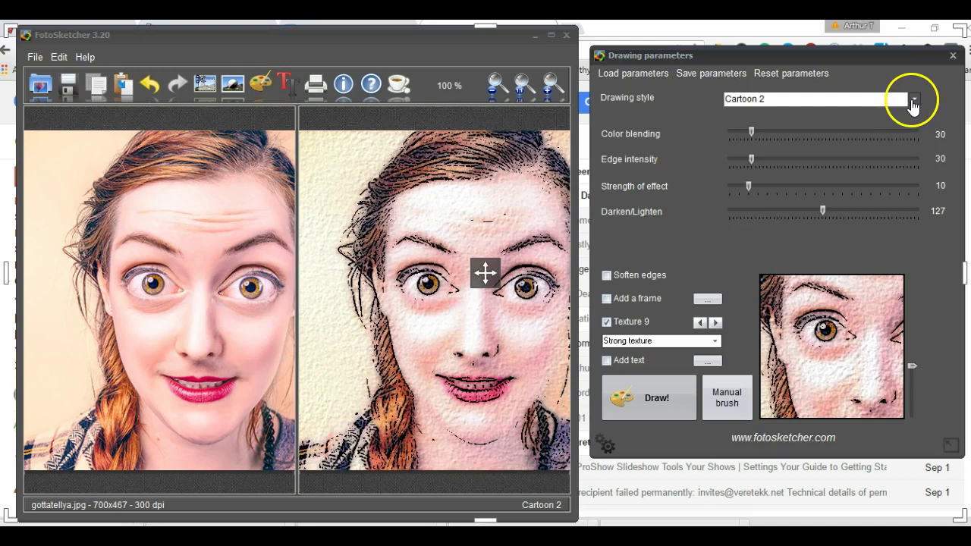
# Switch the drawing style to Cartoon 1 and render the portrait.
pyautogui.click(913, 101)
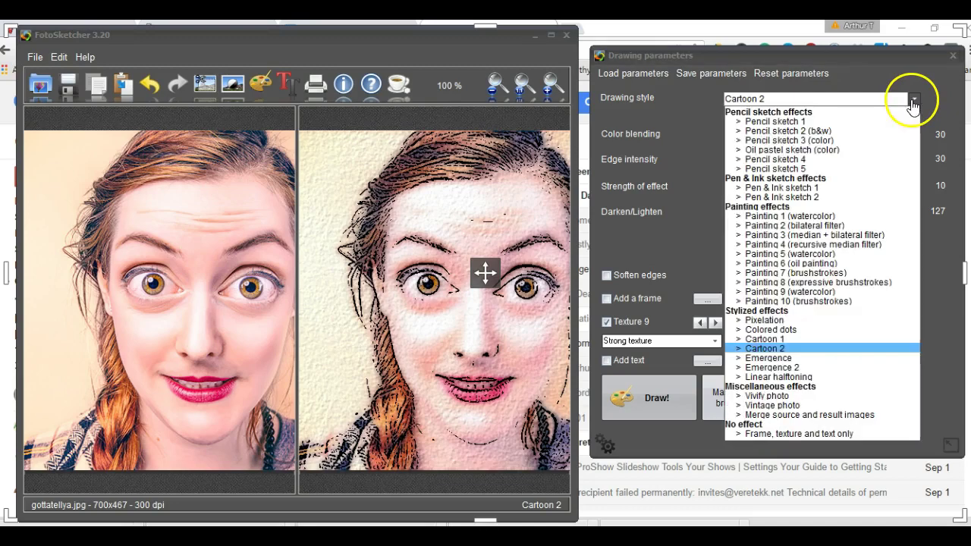
pyautogui.click(766, 340)
pyautogui.click(649, 397)
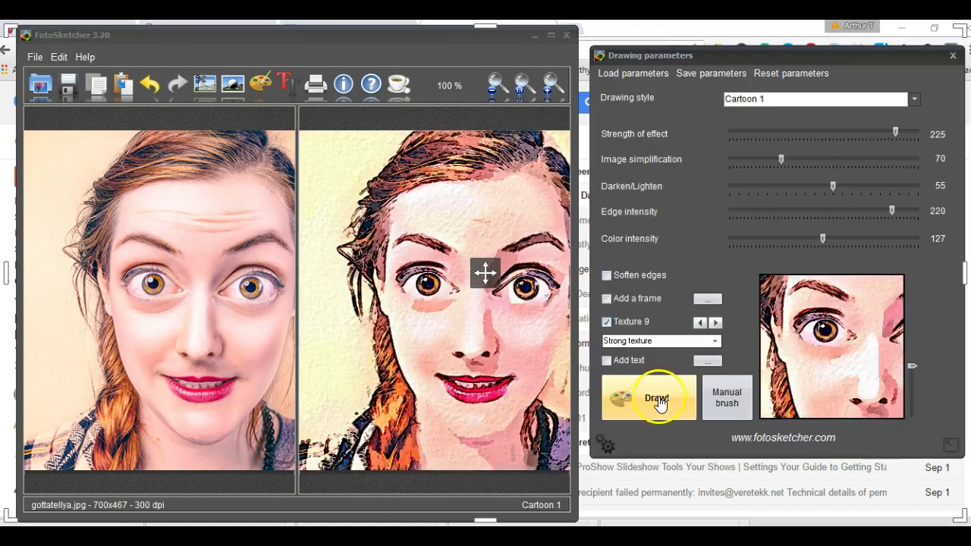
# Save the Cartoon 1 portrait as cartoon2.jpg in the MarketHive folder.
pyautogui.click(66, 85)
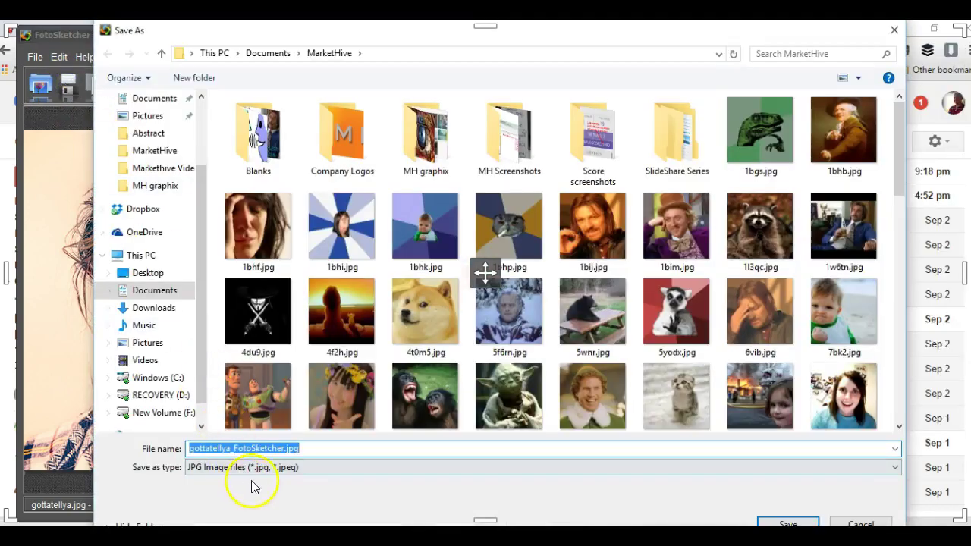
pyautogui.click(285, 448)
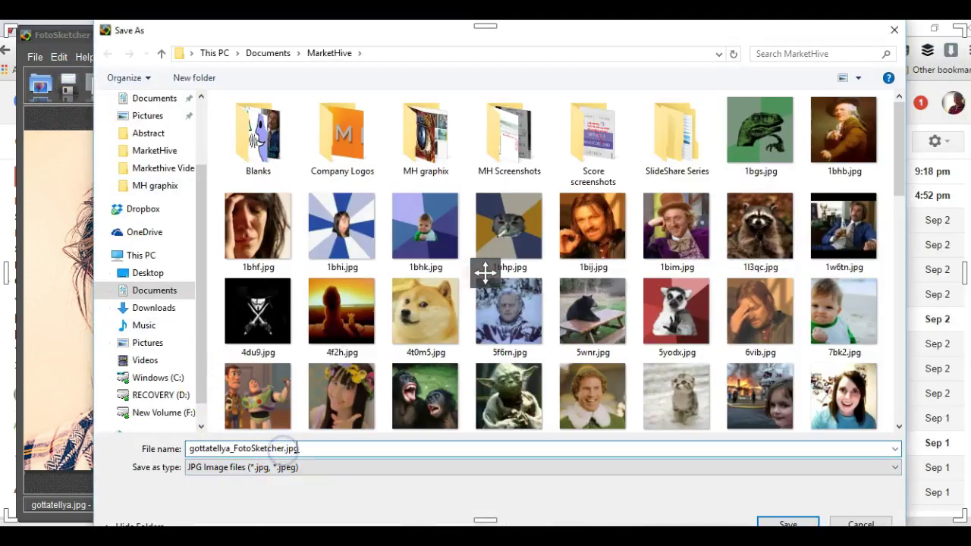
pyautogui.press('BackSpace')
pyautogui.write('cartoon2')
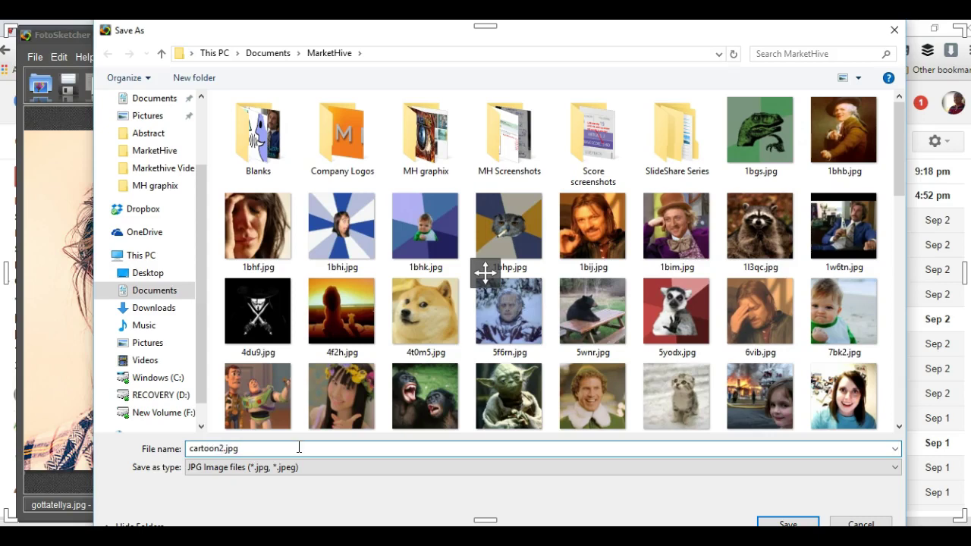
pyautogui.click(781, 521)
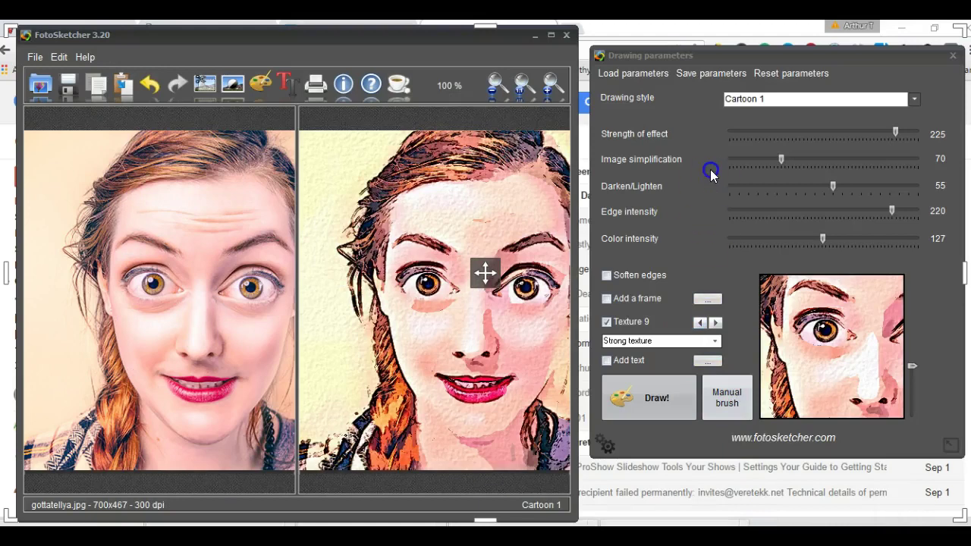
# Open handsomelizard.jpg from the picture folder.
pyautogui.click(39, 85)
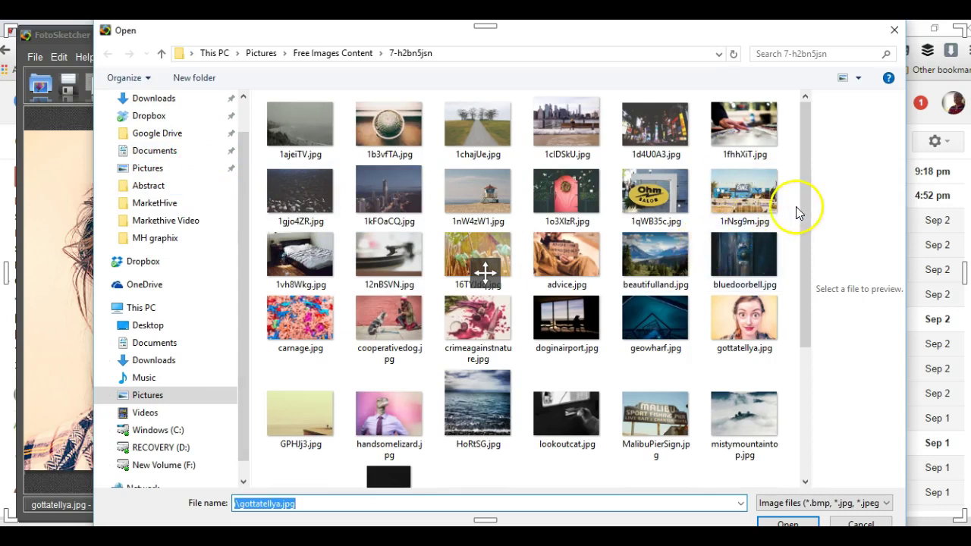
pyautogui.moveTo(804, 205); pyautogui.dragTo(800, 269)
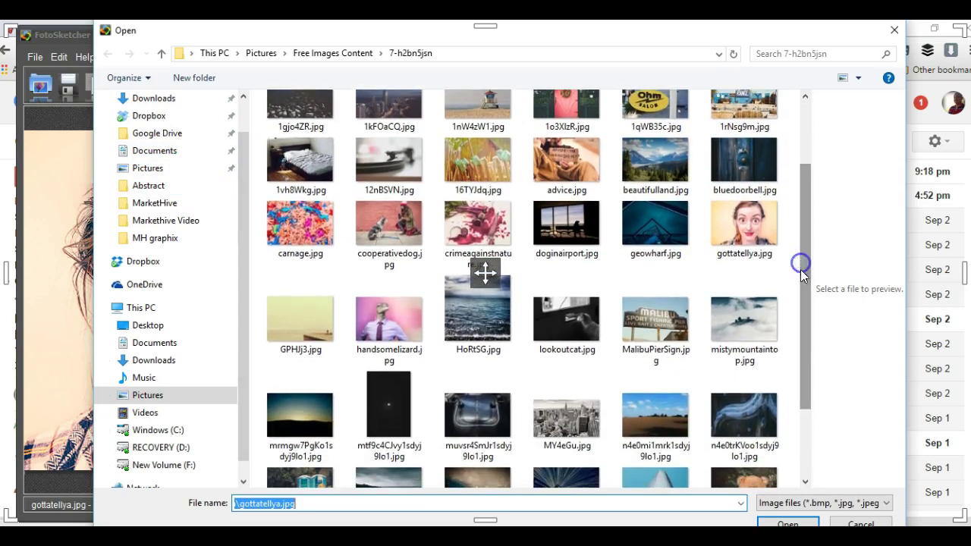
pyautogui.moveTo(804, 258)
pyautogui.mouseDown()
pyautogui.moveTo(803, 381)
pyautogui.moveTo(800, 250)
pyautogui.mouseUp()
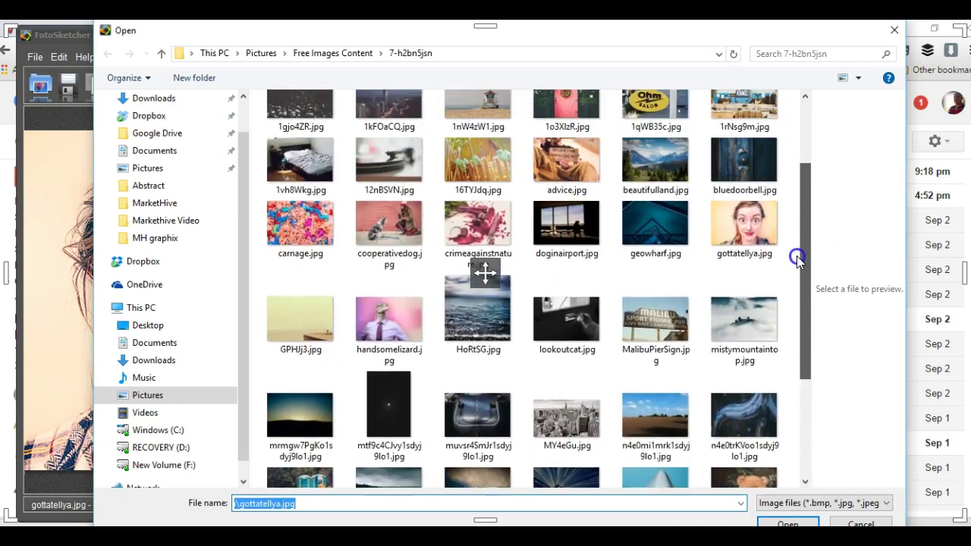
pyautogui.doubleClick(388, 333)
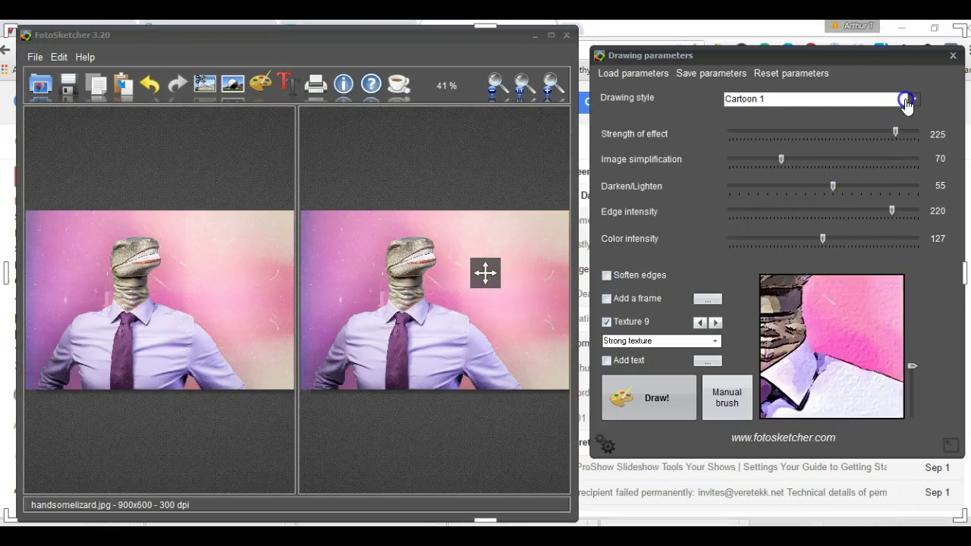
# Render the lizard photo with the Oil pastel sketch (color) style.
pyautogui.click(913, 101)
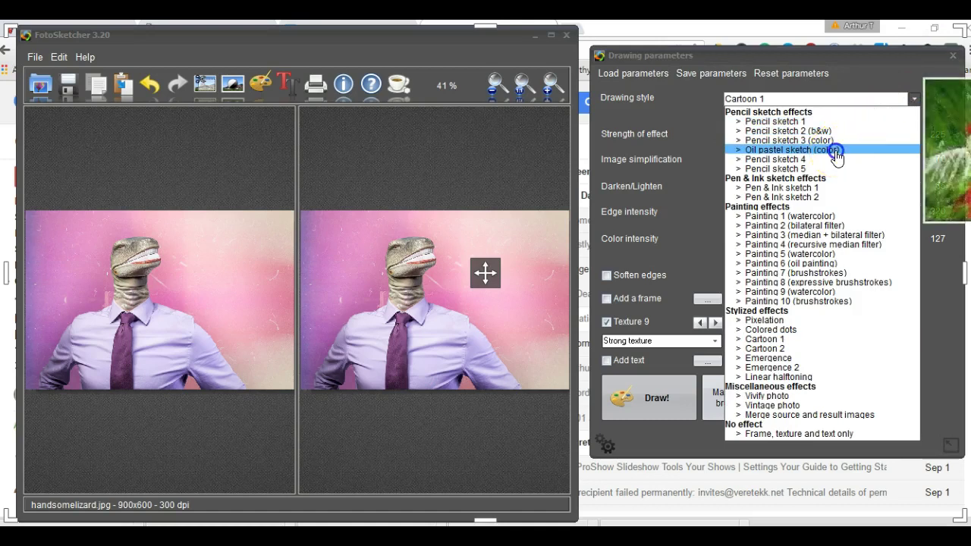
pyautogui.click(836, 150)
pyautogui.click(649, 397)
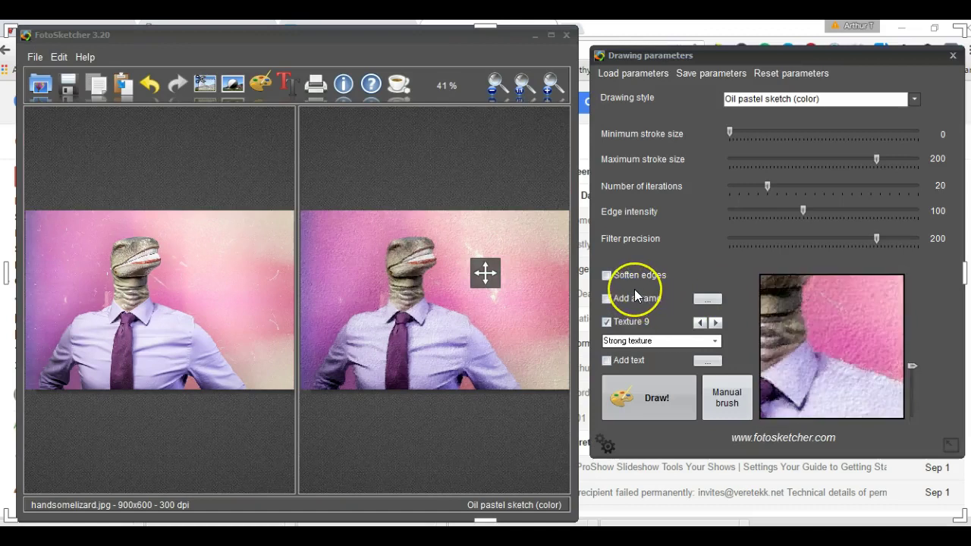
# Save the oil pastel sketch as lizardexec1.jpg in the MarketHive folder.
pyautogui.click(66, 89)
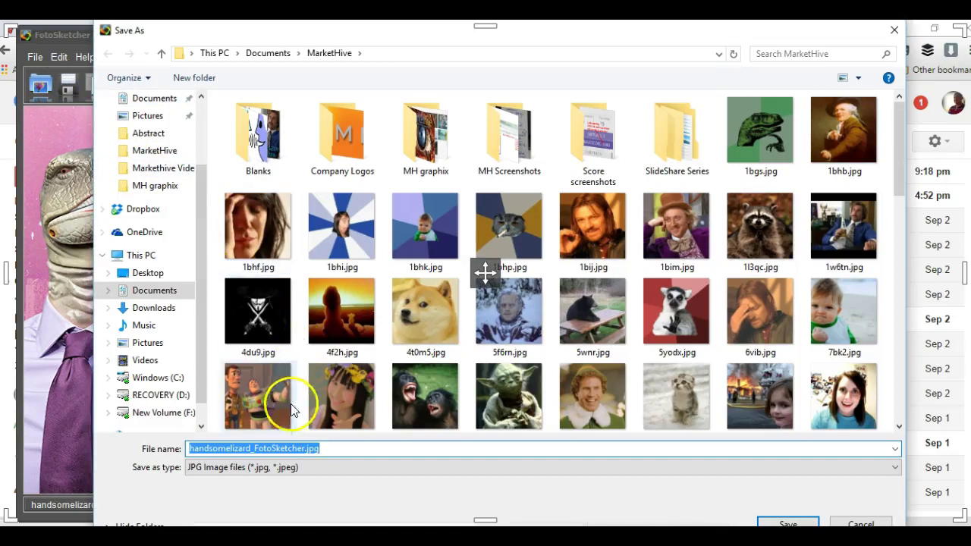
pyautogui.click(287, 448)
pyautogui.write('lizardexec1')
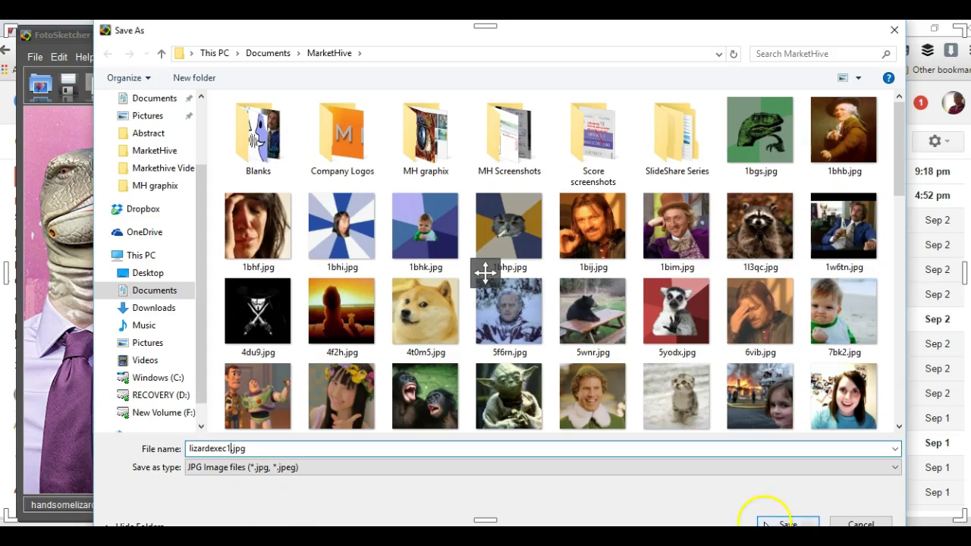
pyautogui.click(788, 523)
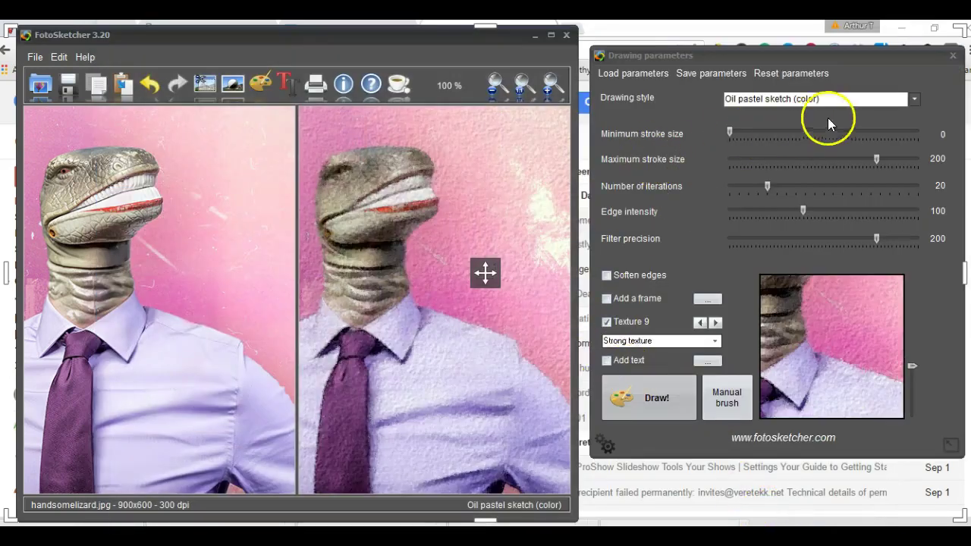
# Open the black-and-white skyline photo MY4eGu.jpg.
pyautogui.click(40, 89)
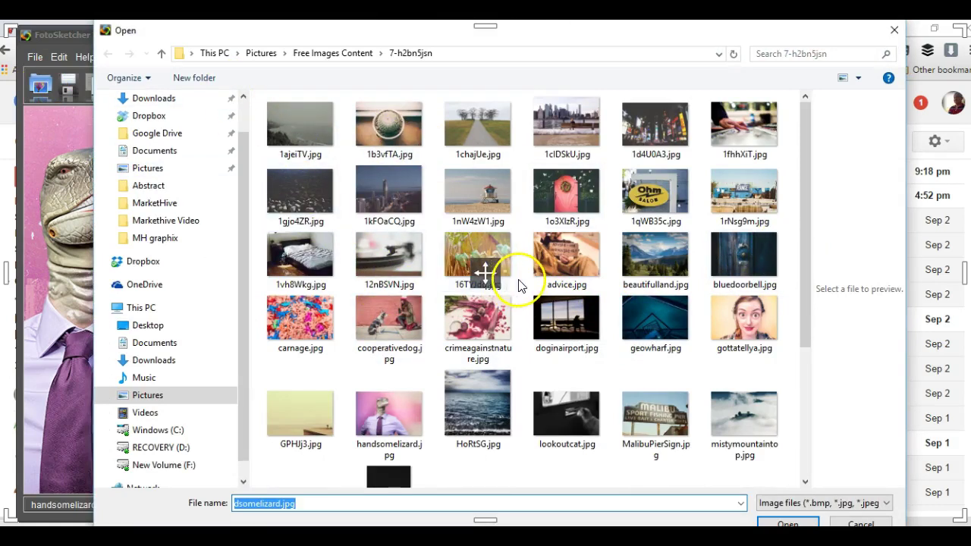
pyautogui.scroll(-1, 529, 284)
pyautogui.scroll(-2, 528, 285)
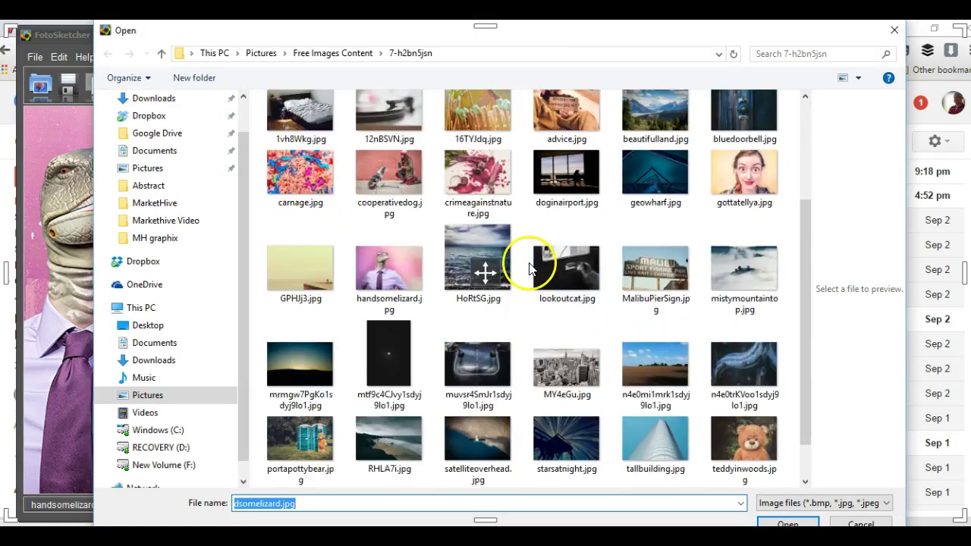
pyautogui.scroll(-1, 533, 271)
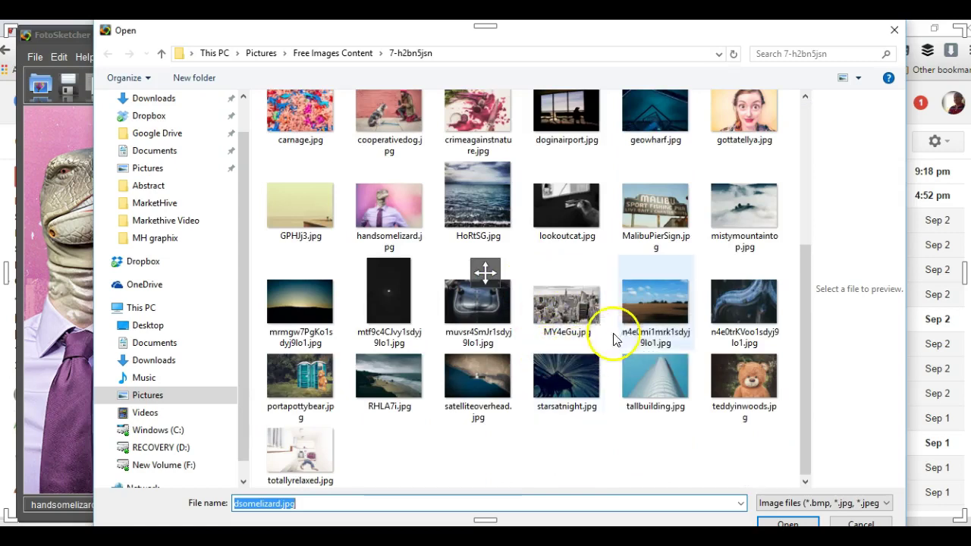
pyautogui.doubleClick(567, 309)
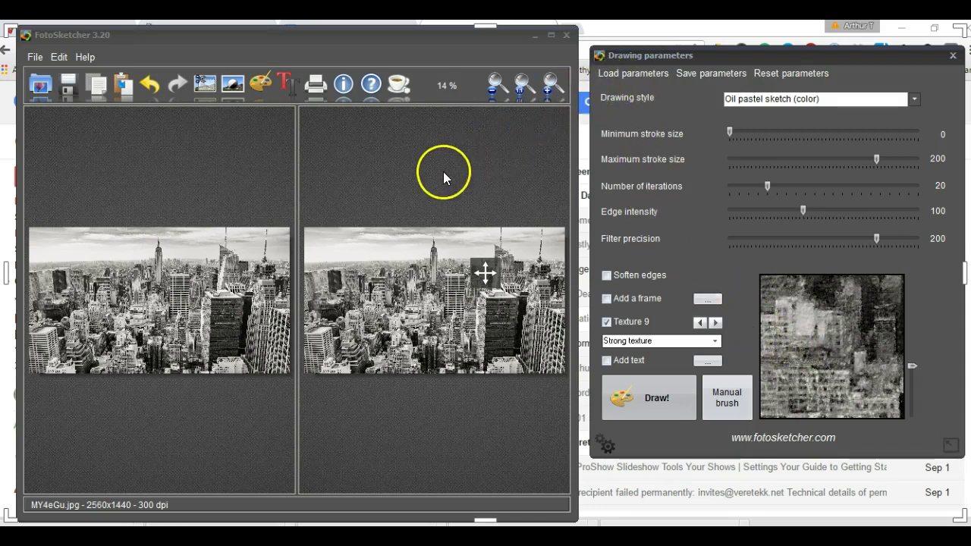
# Browse from Free Images Content into another image folder to open lionlookingatme.jpg.
pyautogui.click(40, 83)
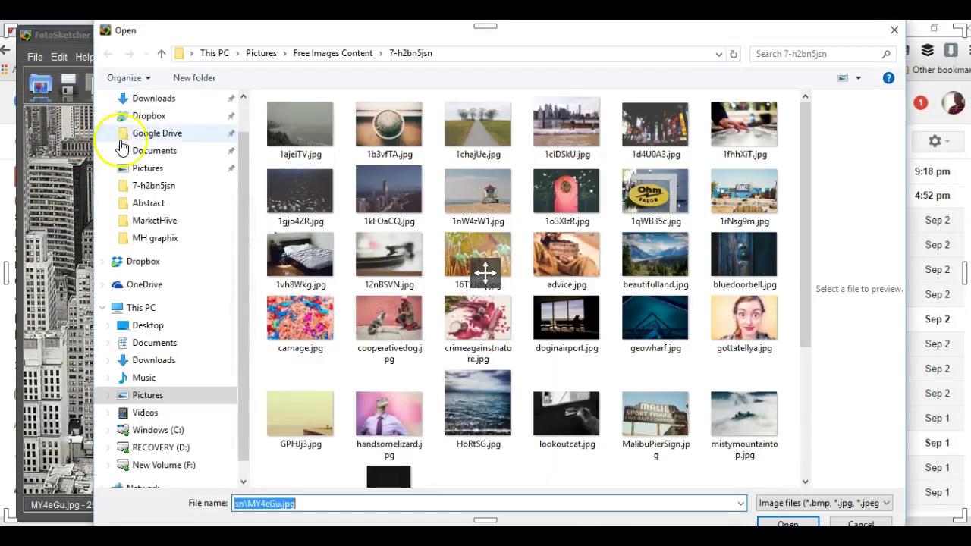
pyautogui.click(161, 53)
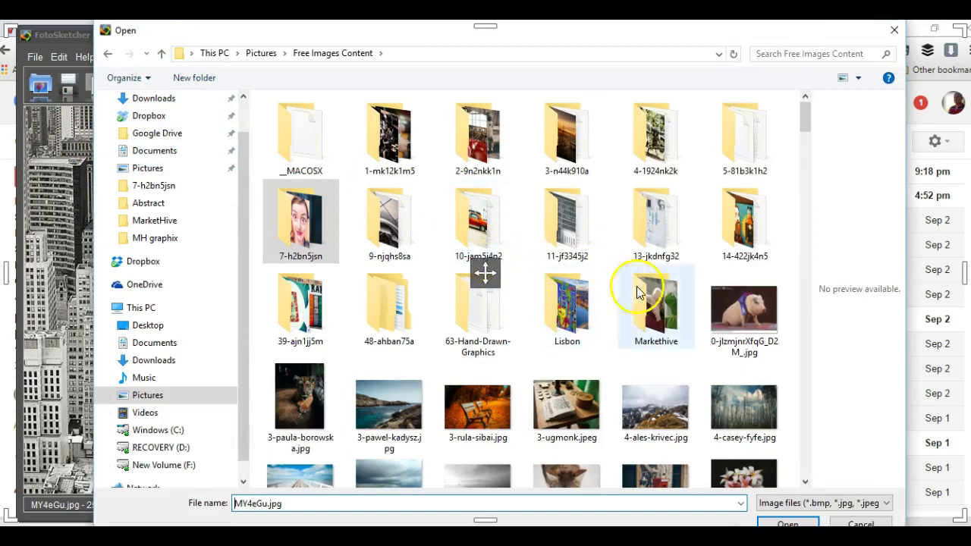
pyautogui.click(478, 225)
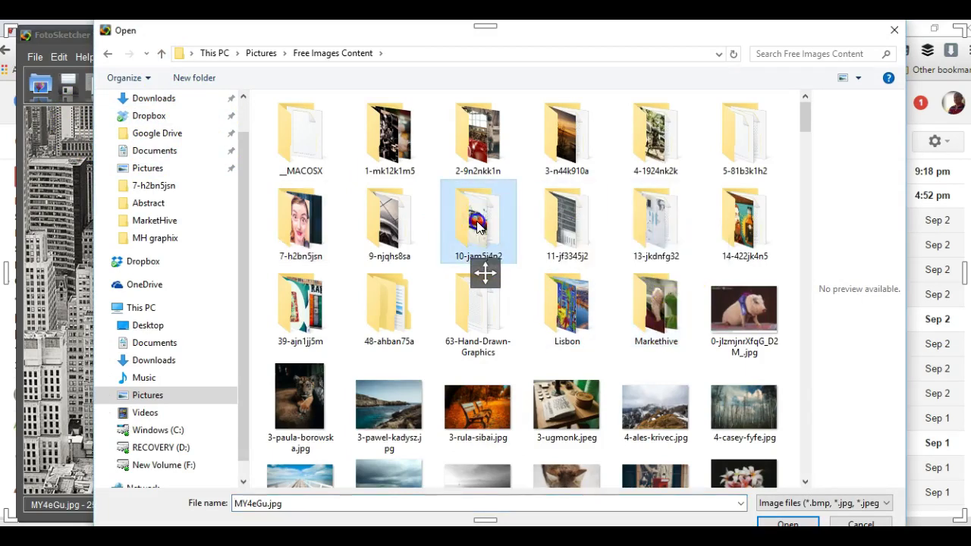
pyautogui.doubleClick(478, 225)
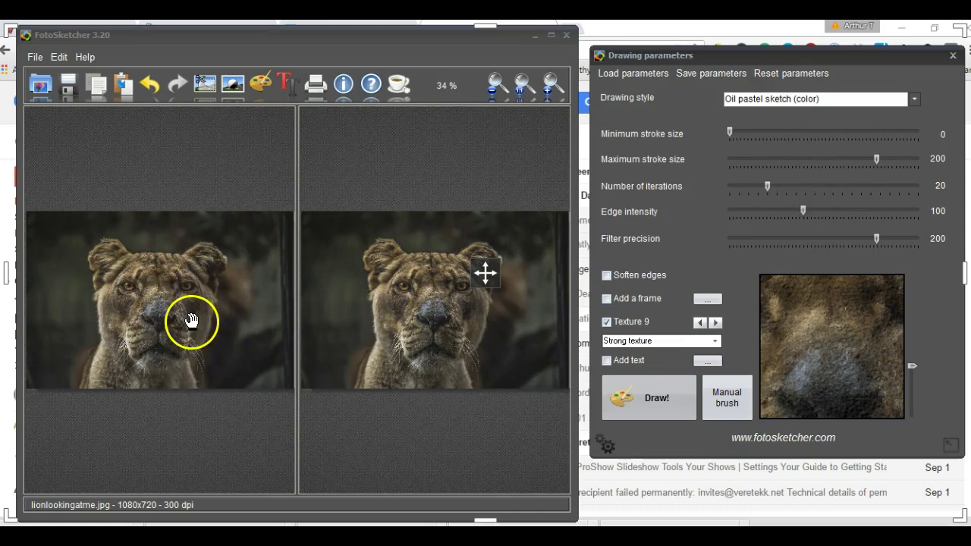
# Choose the Painting 1 (watercolor) drawing style and draw the lioness photo.
pyautogui.click(168, 317)
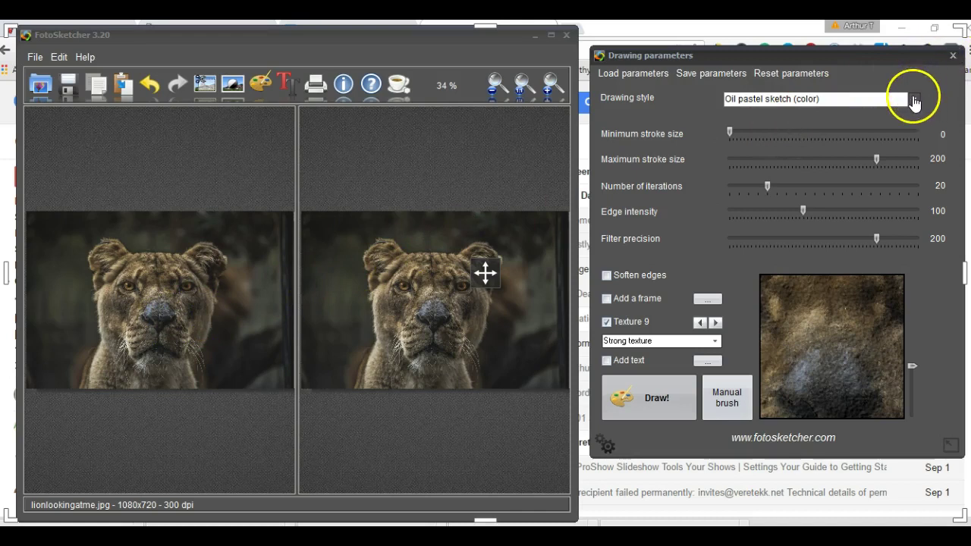
pyautogui.click(914, 99)
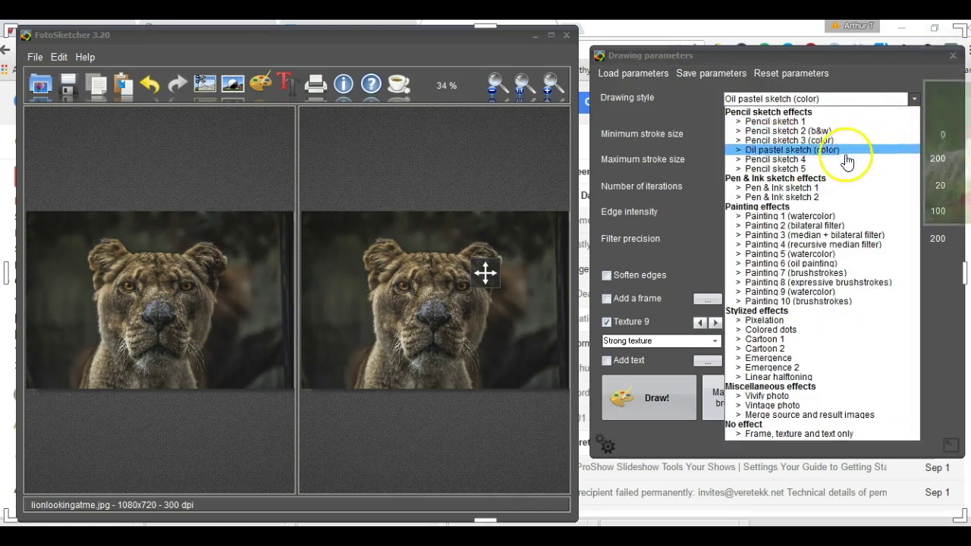
pyautogui.click(811, 219)
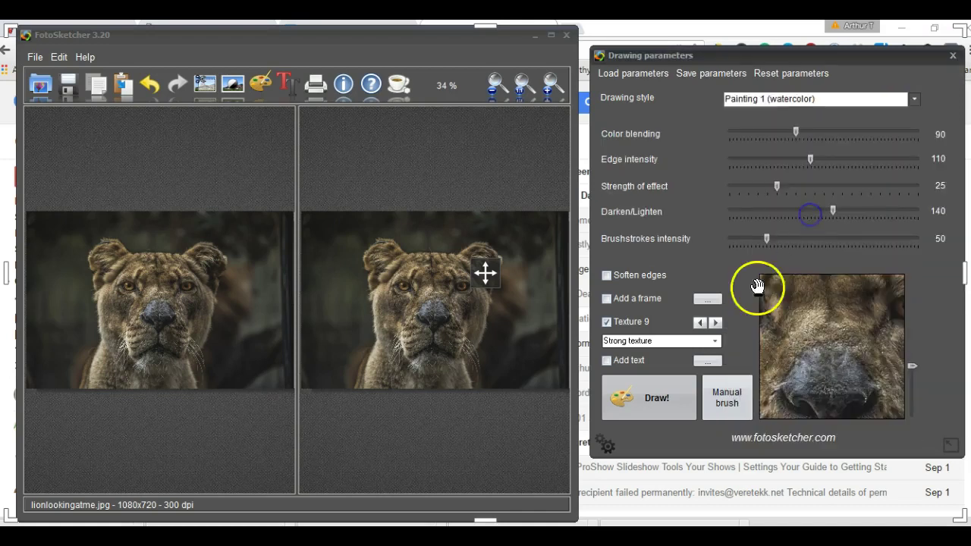
pyautogui.click(649, 397)
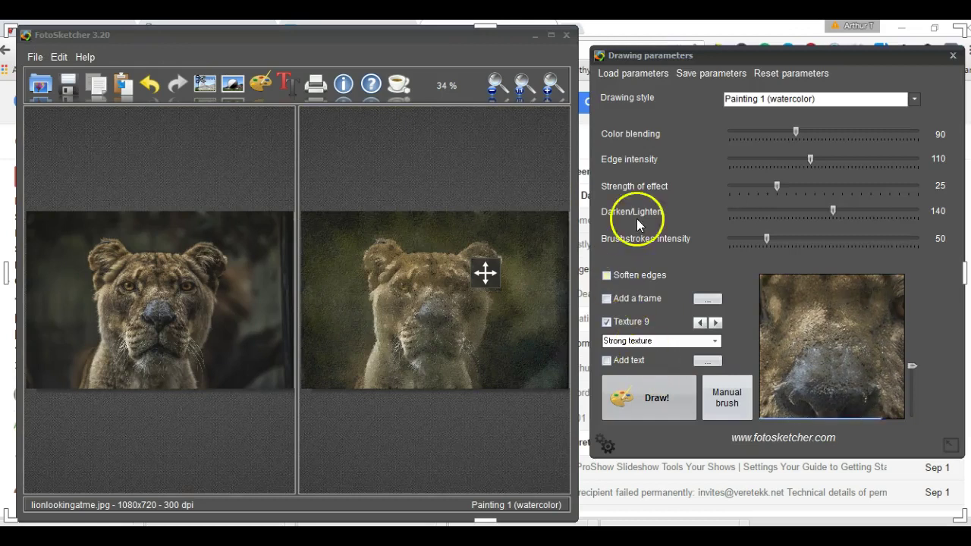
pyautogui.click(914, 99)
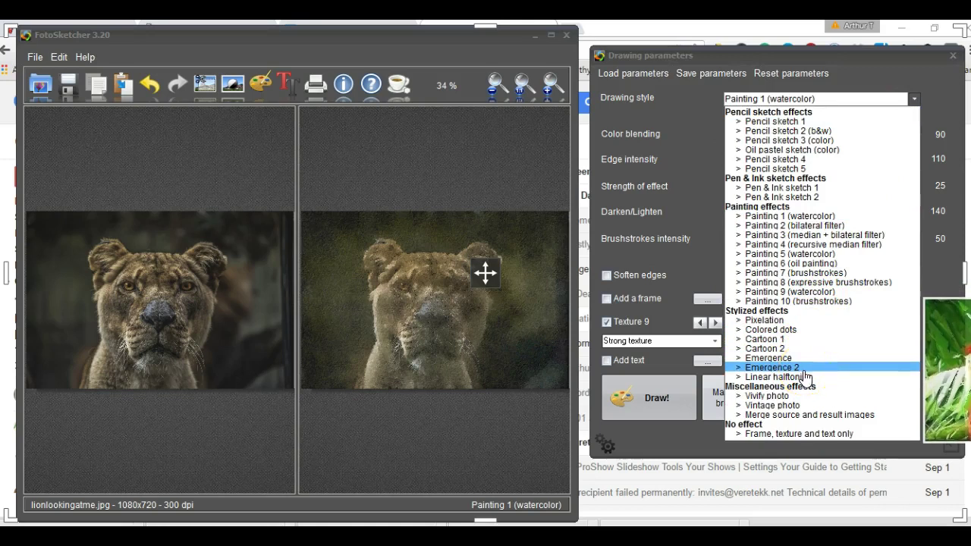
# Draw the lioness in Emergence 2 style and bring back the Drawing parameters window.
pyautogui.click(804, 368)
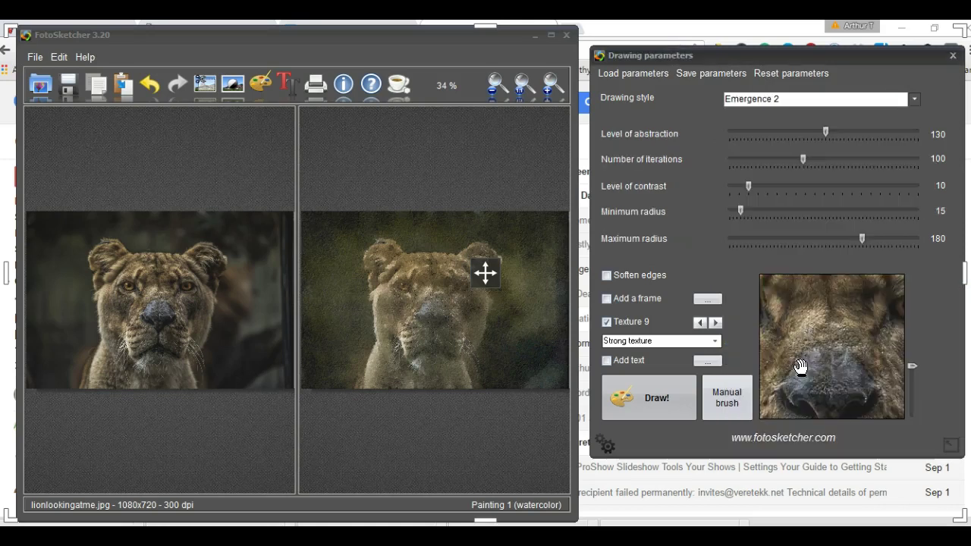
pyautogui.click(656, 398)
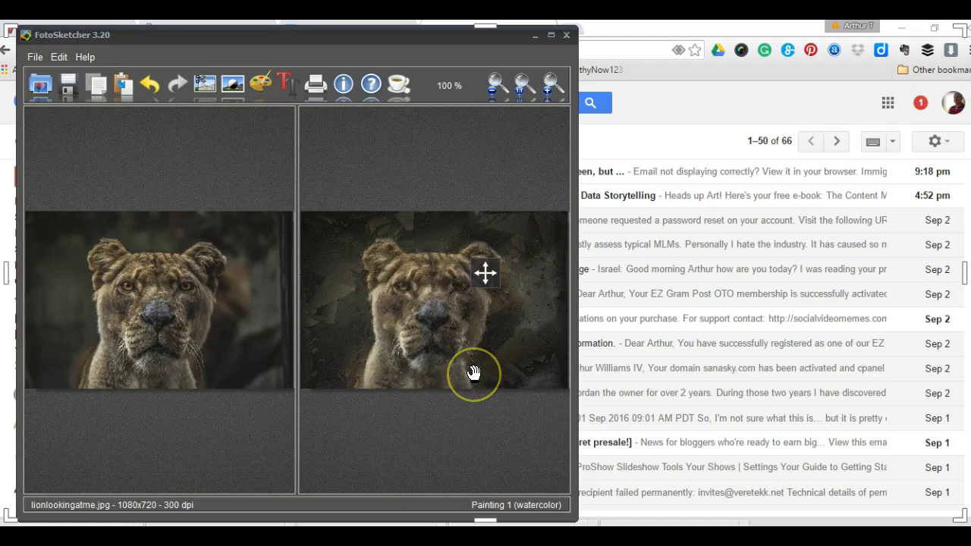
pyautogui.click(472, 371)
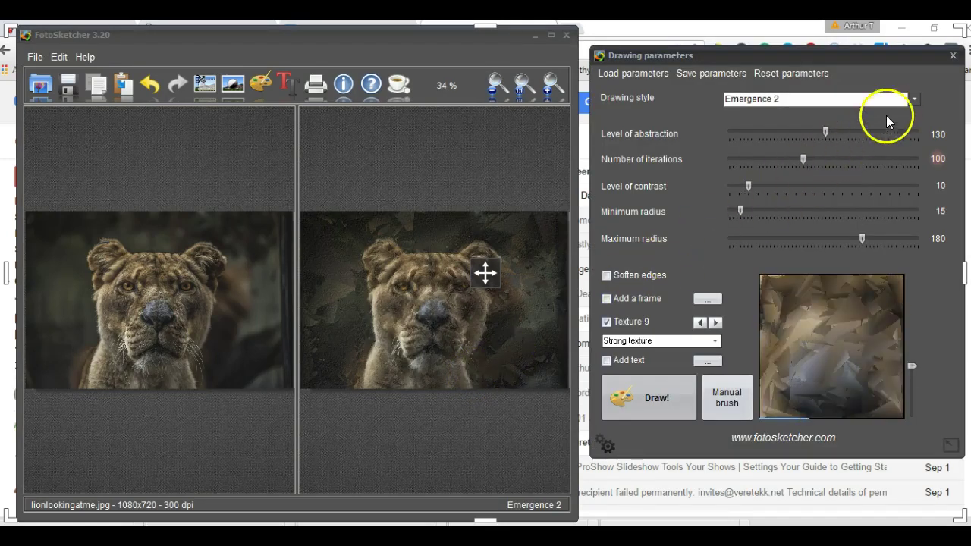
# Open the self-portrait 2016-08-24 20.25.06.jpg from Pictures > Me Pics.
pyautogui.click(40, 84)
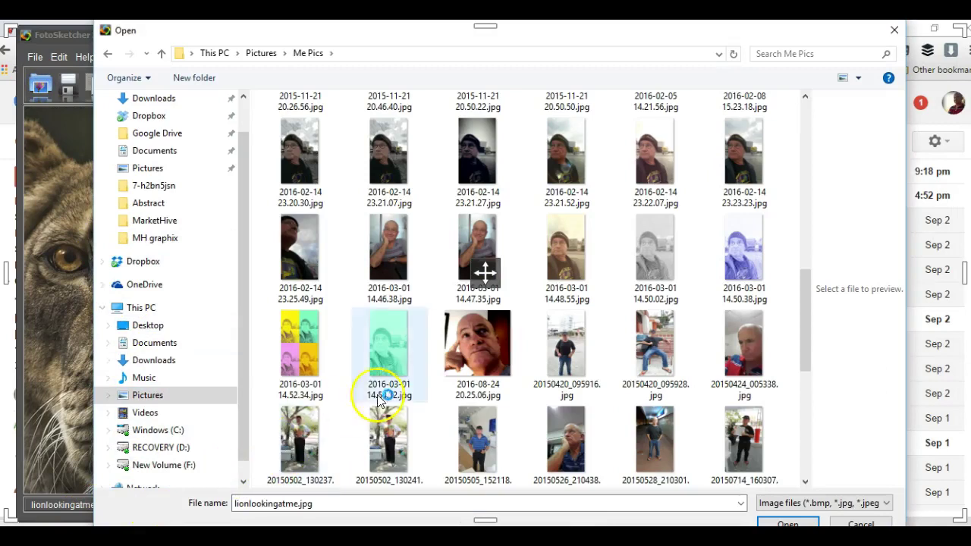
pyautogui.moveTo(389, 345)
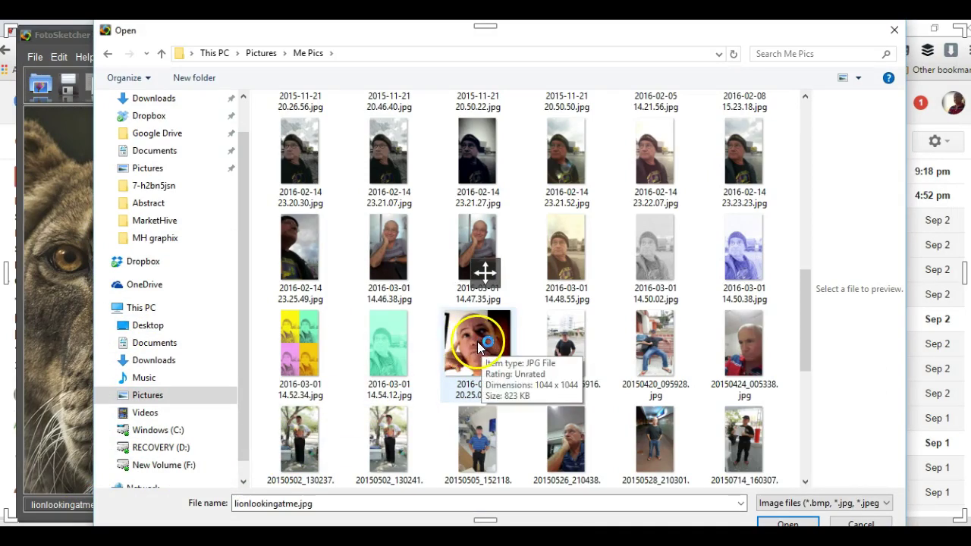
pyautogui.doubleClick(476, 343)
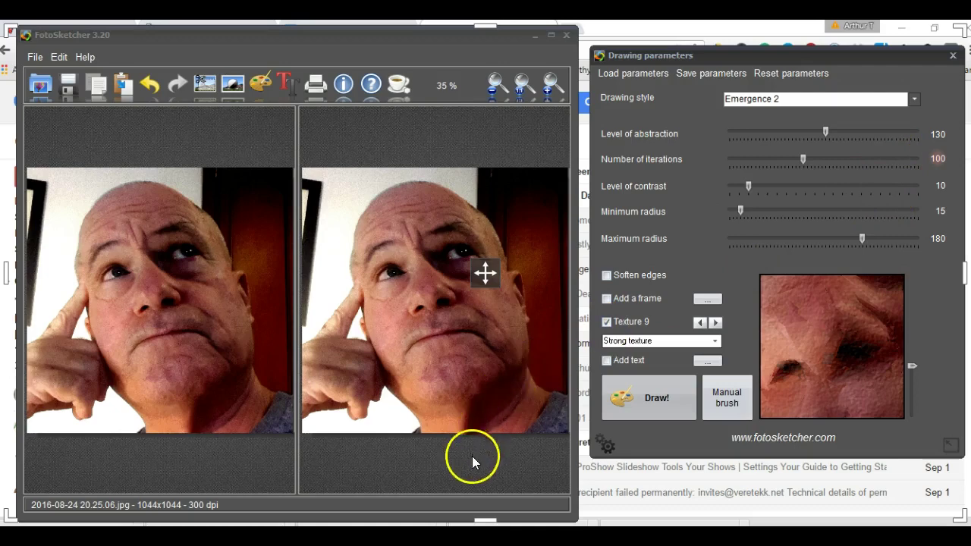
# Draw the self-portrait using the already selected Emergence 2 style.
pyautogui.click(632, 402)
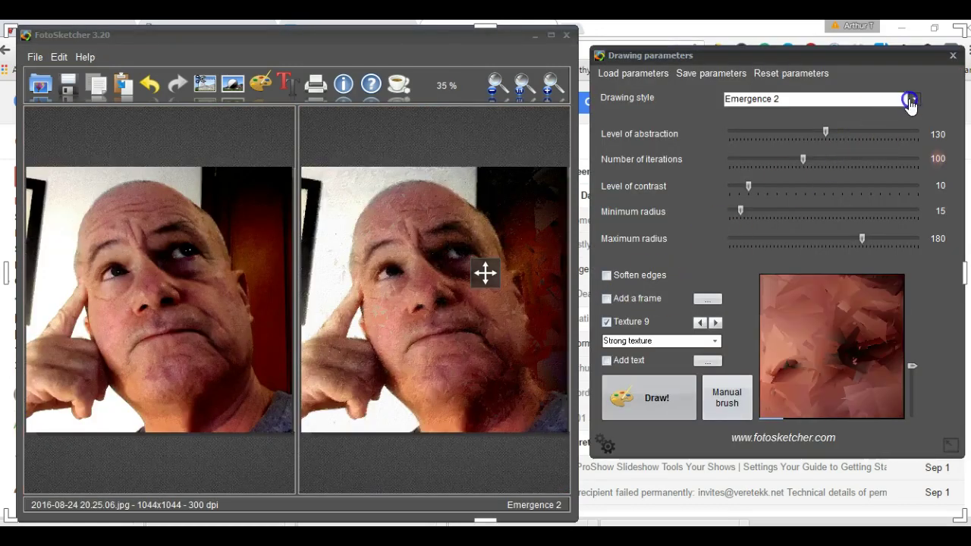
# Render the self-portrait in the Cartoon 1 style.
pyautogui.click(912, 100)
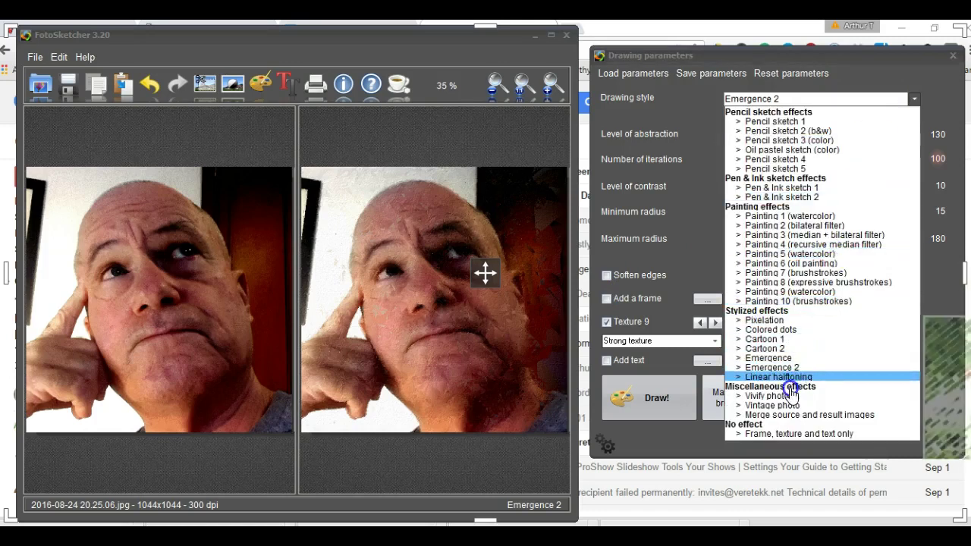
pyautogui.click(780, 341)
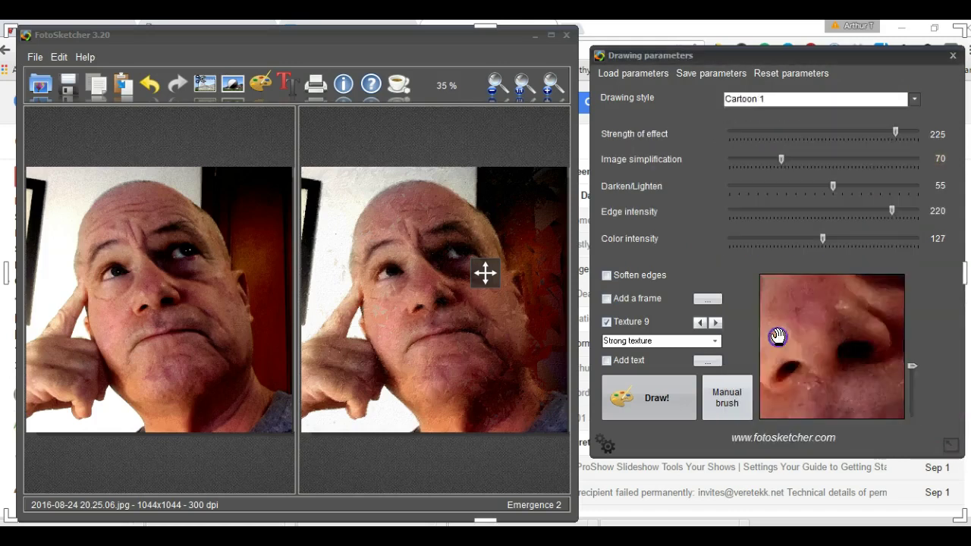
pyautogui.click(656, 400)
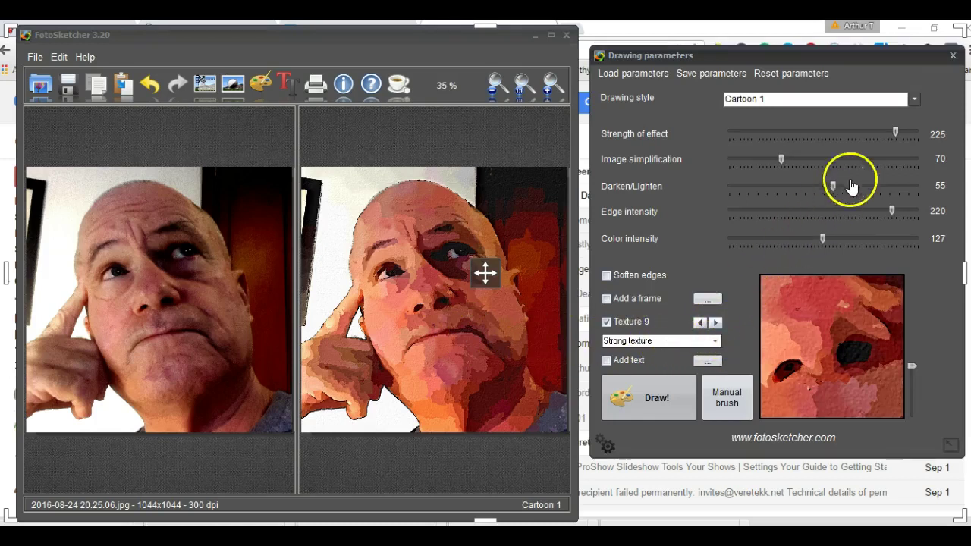
# Redraw the self-portrait in the Cartoon 2 style.
pyautogui.click(914, 99)
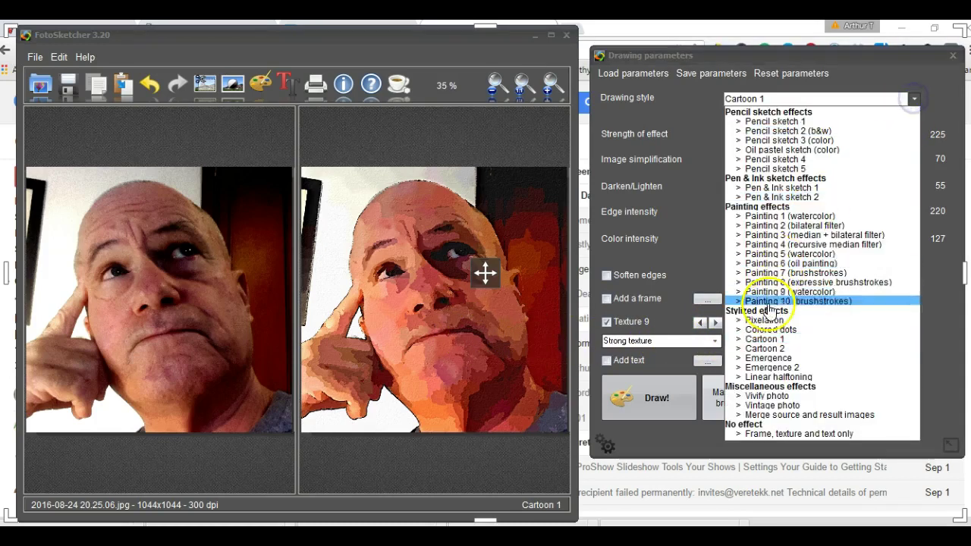
pyautogui.click(766, 348)
pyautogui.click(690, 394)
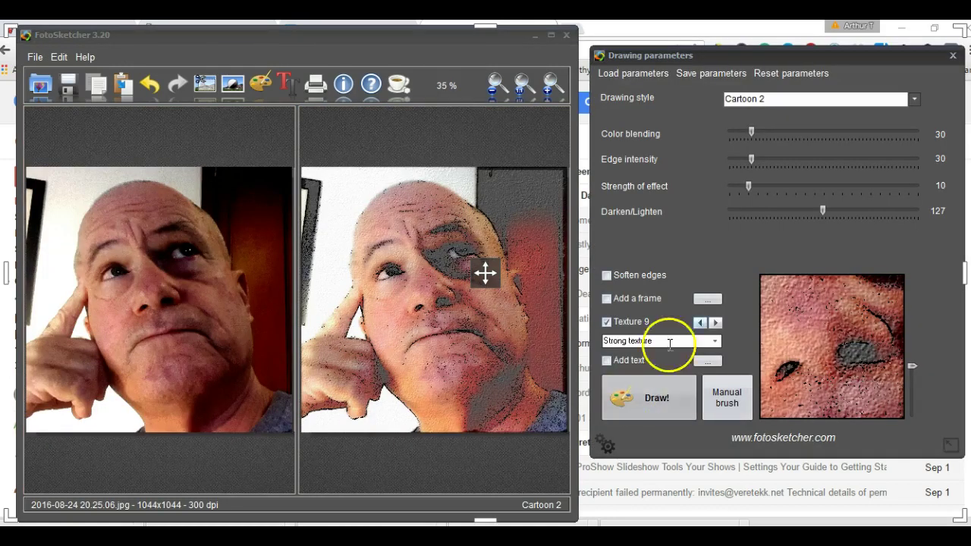
pyautogui.click(913, 102)
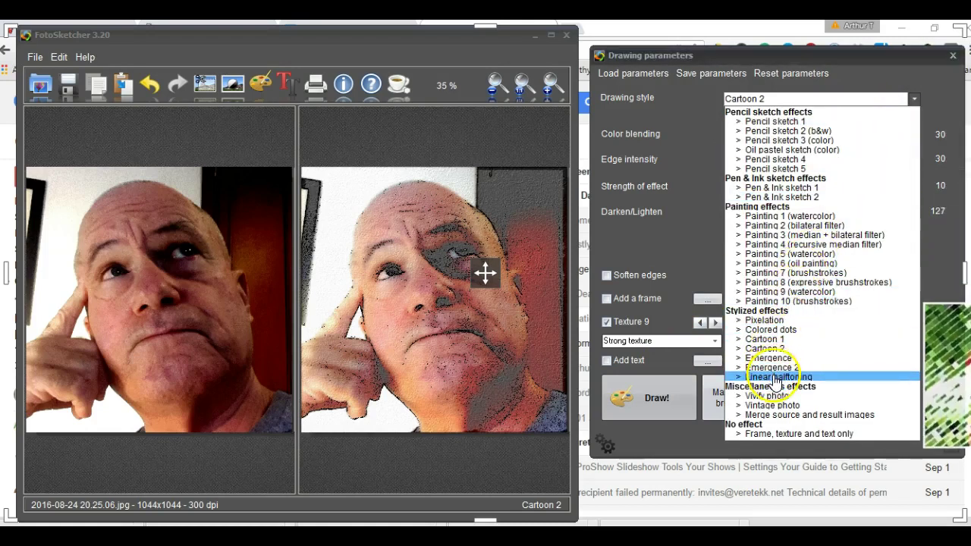
# Draw the self-portrait with the Linear halftoning style.
pyautogui.click(778, 376)
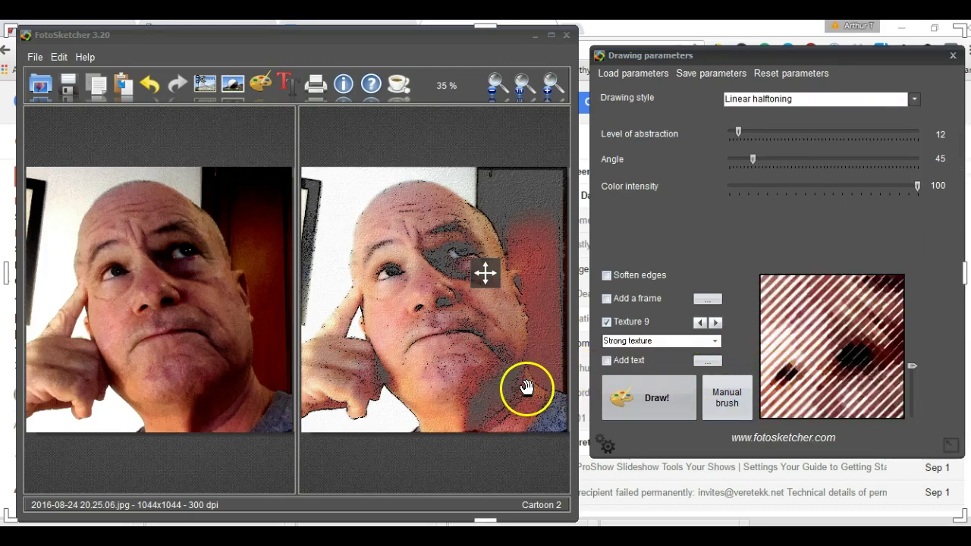
pyautogui.click(628, 401)
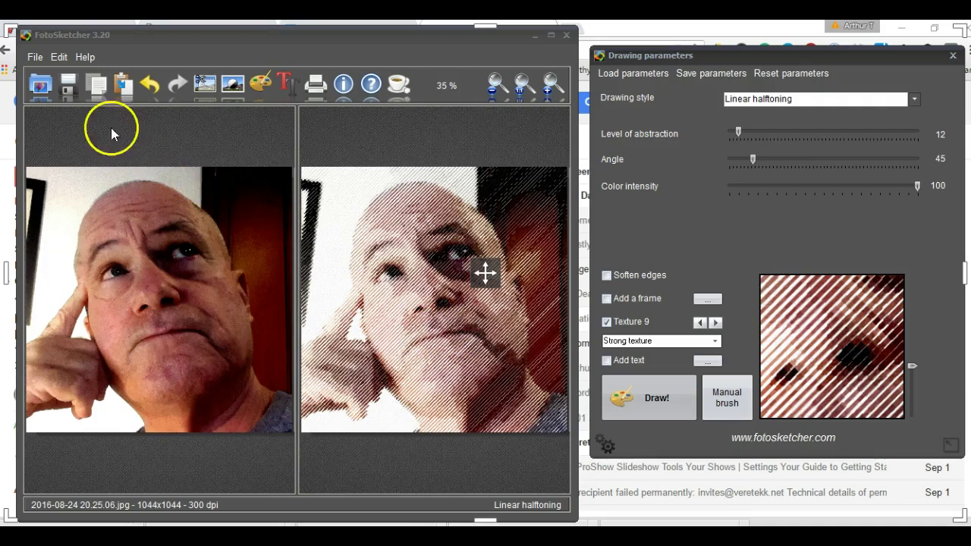
# Start saving the halftone portrait, clearing the suggested name to make it halftoneart.jpg.
pyautogui.click(68, 84)
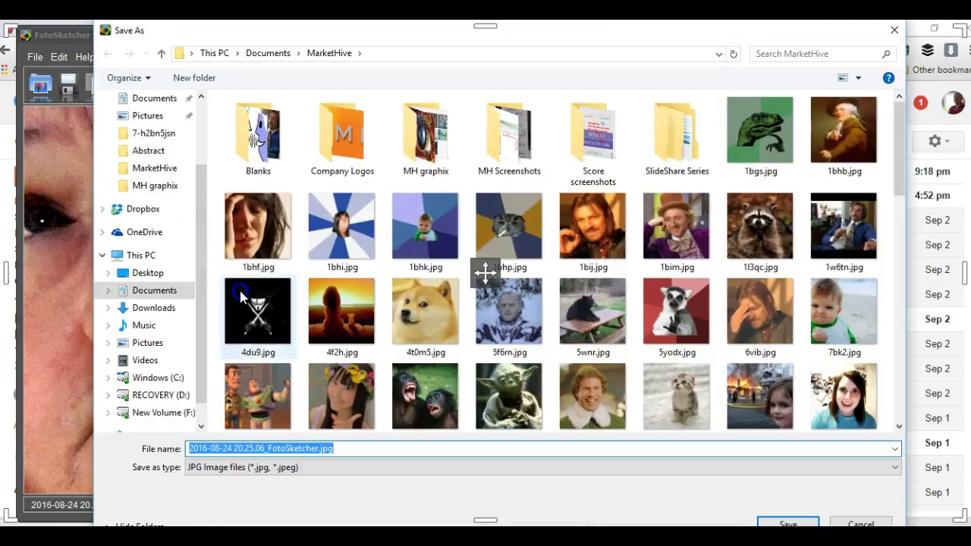
pyautogui.click(319, 450)
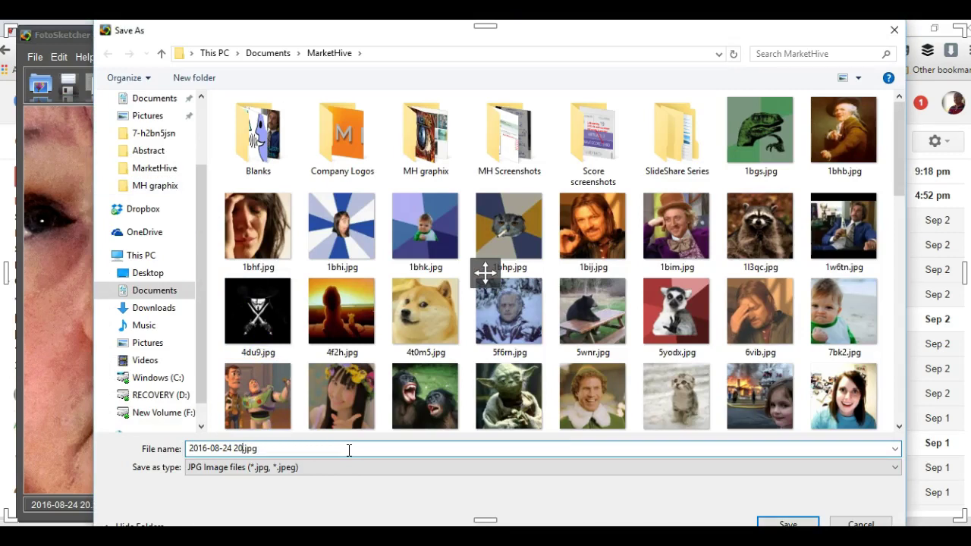
pyautogui.press('BackSpace')
pyautogui.press('BackSpace')
pyautogui.press('BackSpace')
pyautogui.write('halfto')
pyautogui.write('neart')
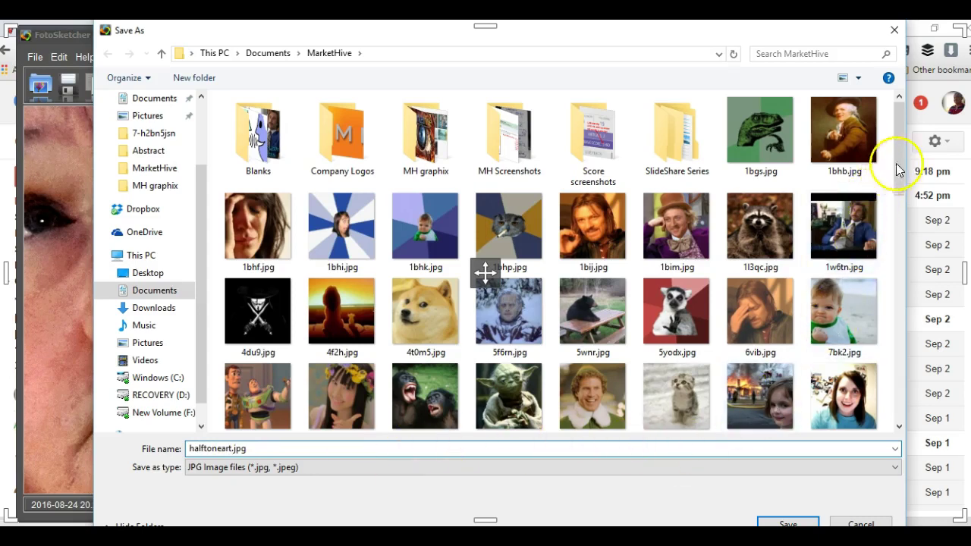
pyautogui.moveTo(902, 155)
pyautogui.mouseDown()
pyautogui.moveTo(903, 377)
pyautogui.moveTo(901, 326)
pyautogui.mouseUp()
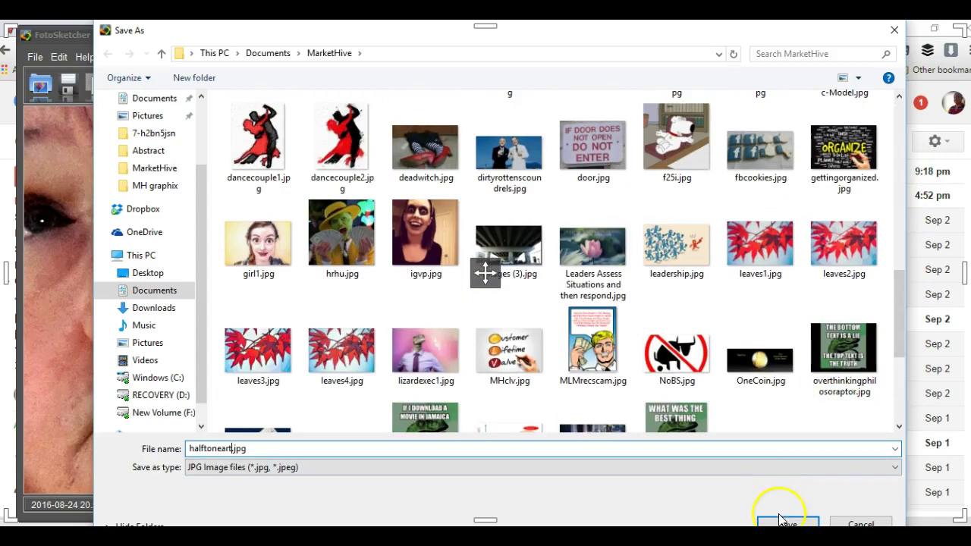
pyautogui.click(787, 524)
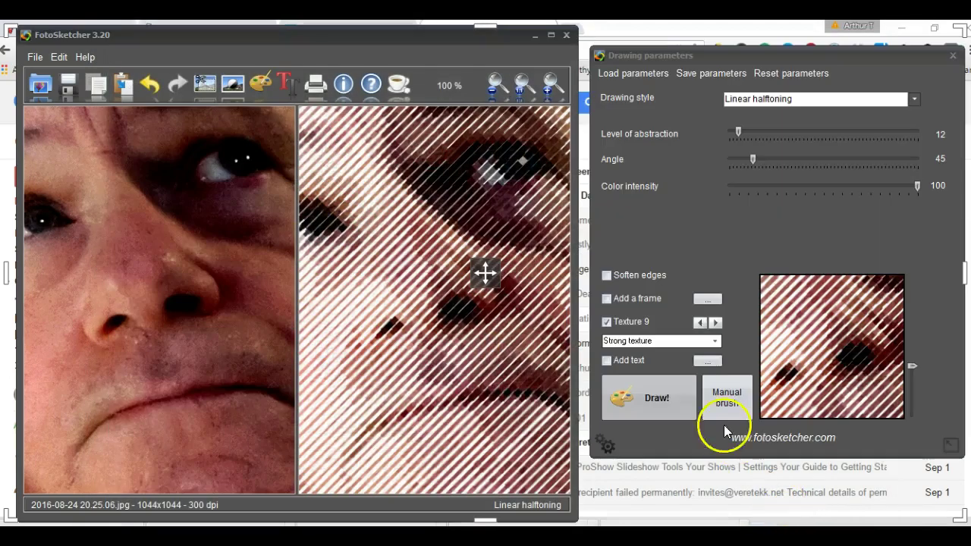